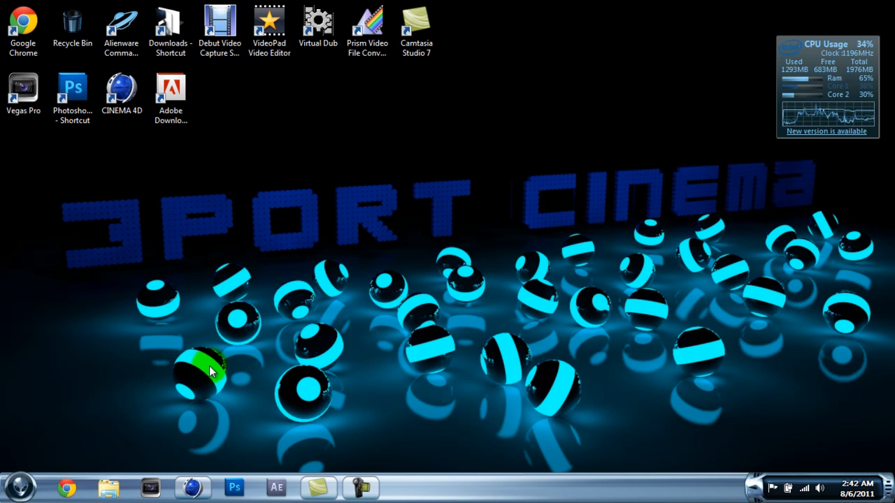
Switch to CINEMA 4D and add a MoText object to the empty scene.
{"action": "mouse_move", "coordinate": [195, 494]}
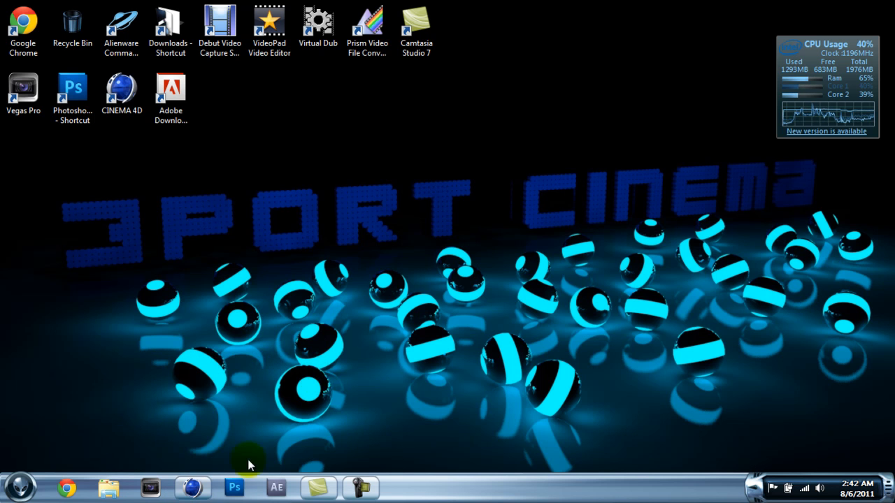
{"action": "left_click", "coordinate": [196, 487]}
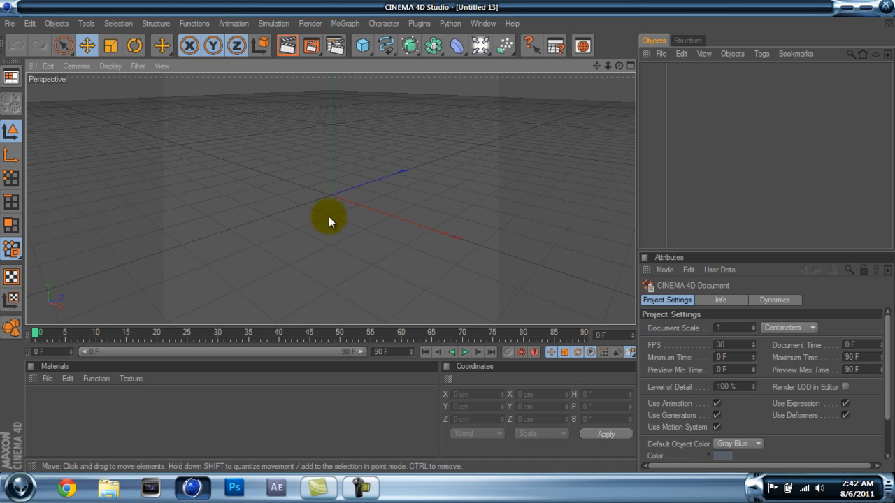
{"action": "left_click", "coordinate": [345, 25]}
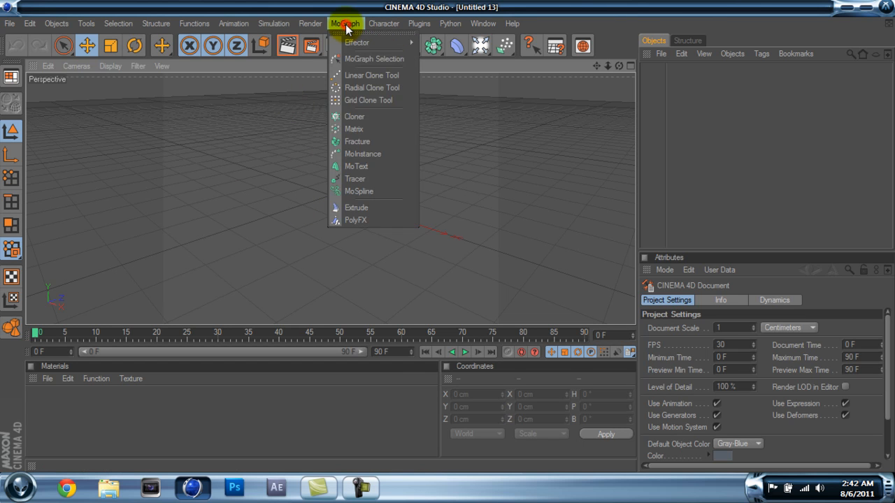
{"action": "left_click", "coordinate": [358, 167]}
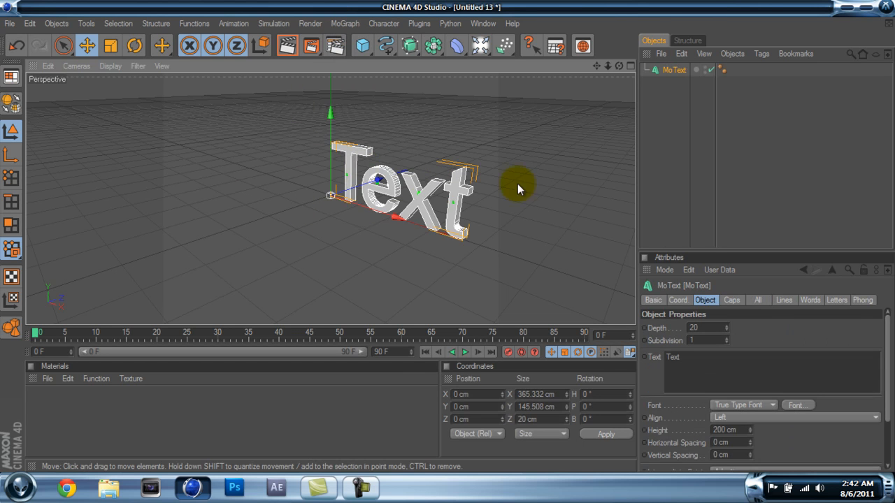
Replace the MoText object's default wording with a first name.
{"action": "left_click_drag", "start_coordinate": [618, 65], "coordinate": [445, 239]}
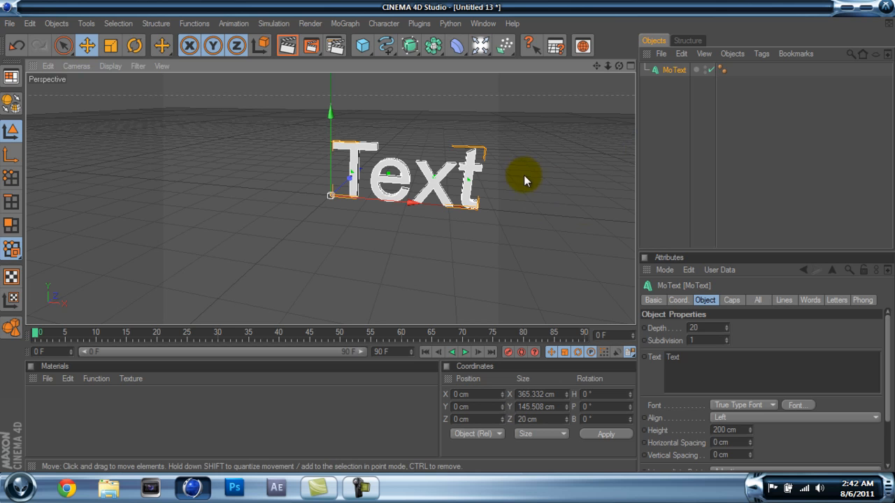
{"action": "left_click_drag", "start_coordinate": [698, 358], "coordinate": [657, 359]}
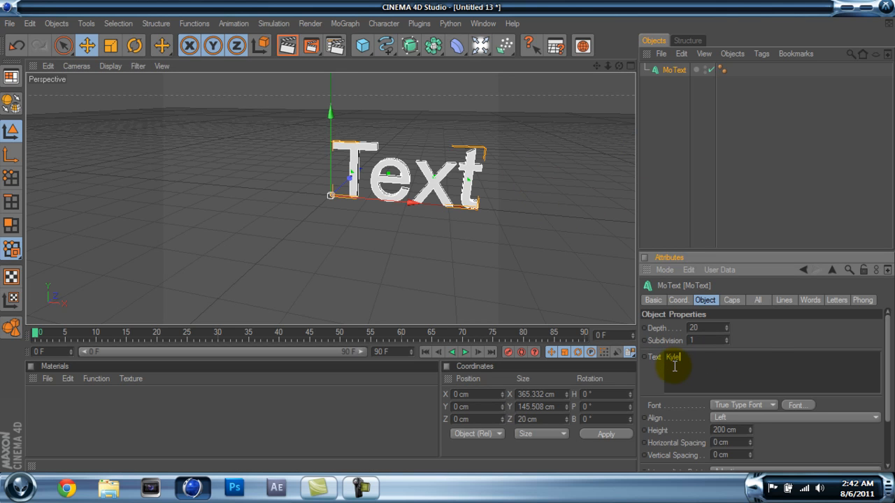
{"action": "type", "text": "Kyle"}
{"action": "key", "text": "Return"}
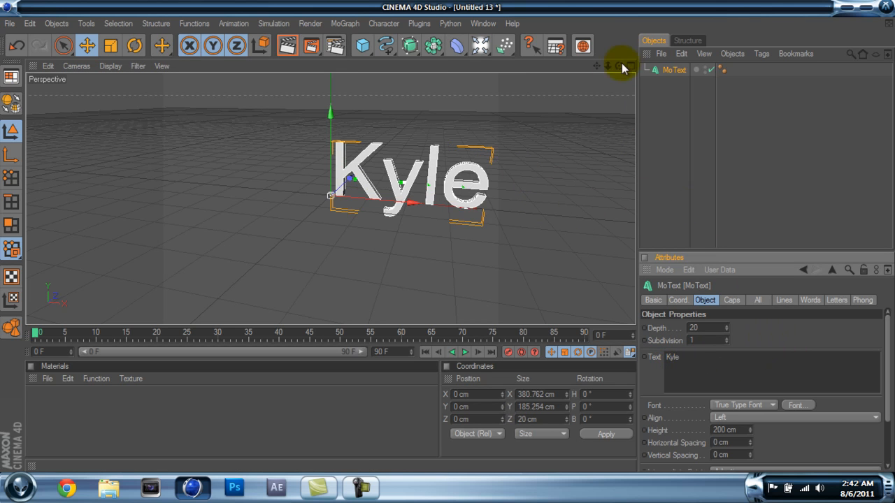
Raise the MoText object along the Y axis to about 145 cm above the ground.
{"action": "scroll", "coordinate": [582, 98], "scroll_direction": "down", "scroll_amount": 2}
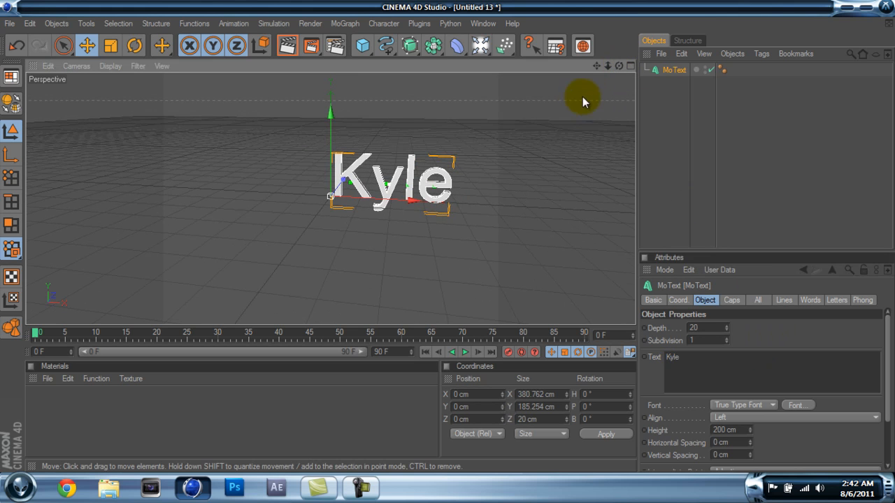
{"action": "left_click_drag", "start_coordinate": [594, 65], "coordinate": [570, 85]}
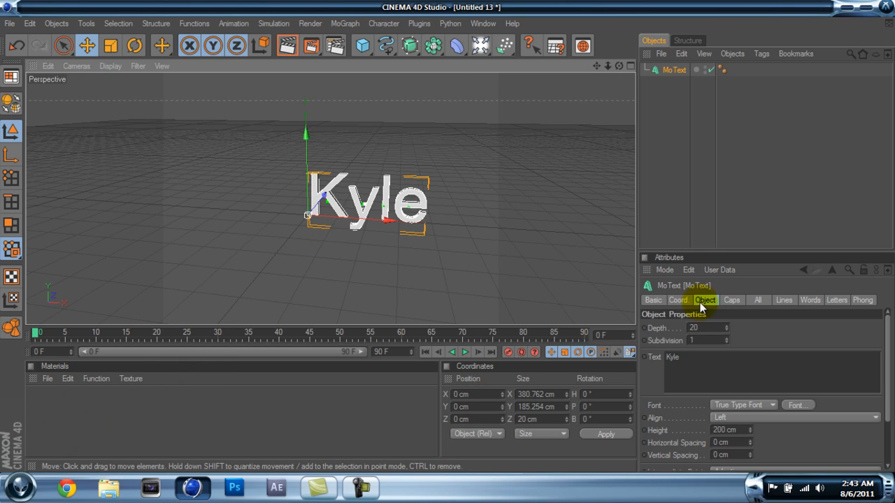
{"action": "left_click_drag", "start_coordinate": [310, 150], "coordinate": [447, 234]}
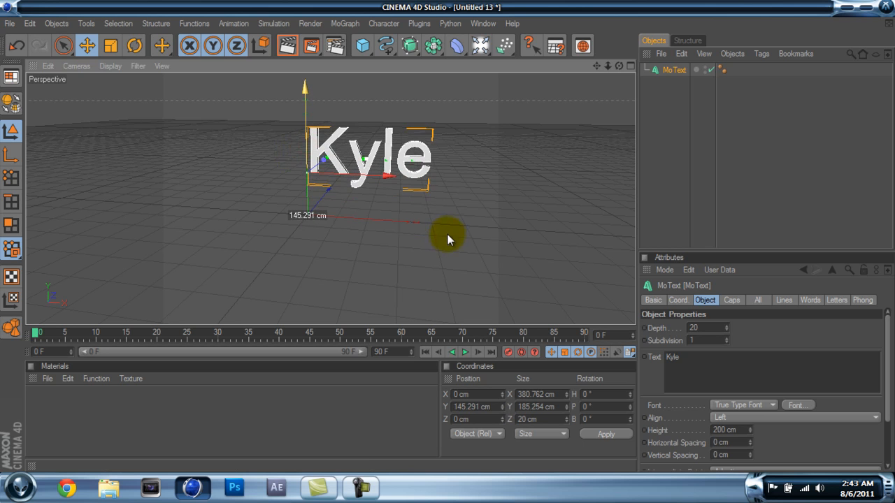
Add a plane as the floor beneath the text and scale it uniformly to about 4794 cm per side.
{"action": "left_click_drag", "start_coordinate": [620, 68], "coordinate": [560, 158]}
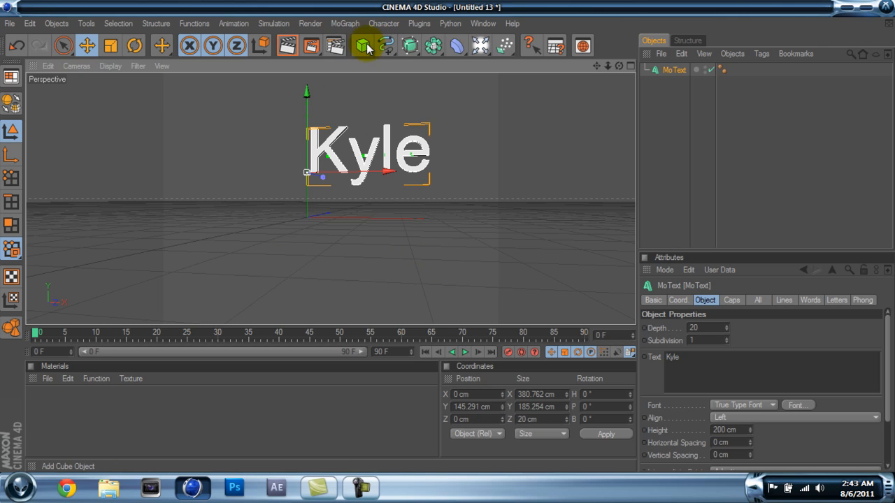
{"action": "left_click_drag", "start_coordinate": [366, 43], "coordinate": [406, 79]}
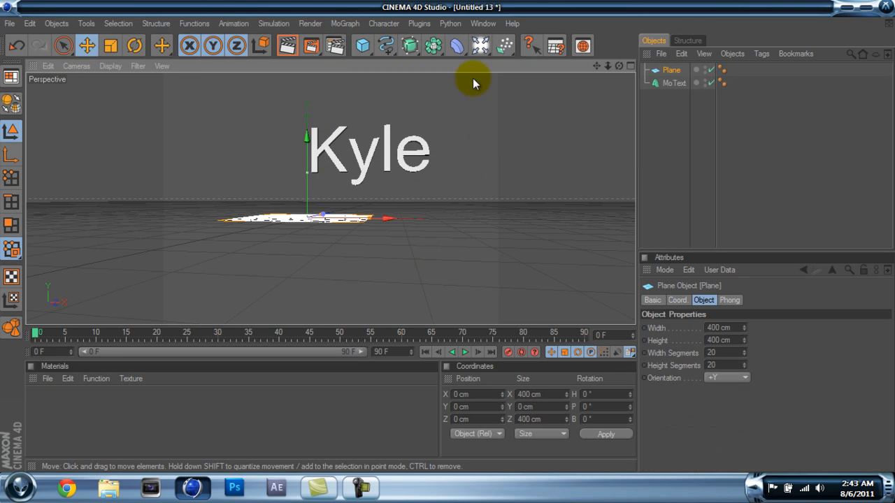
{"action": "left_click_drag", "start_coordinate": [620, 66], "coordinate": [463, 142]}
{"action": "left_click", "coordinate": [110, 46]}
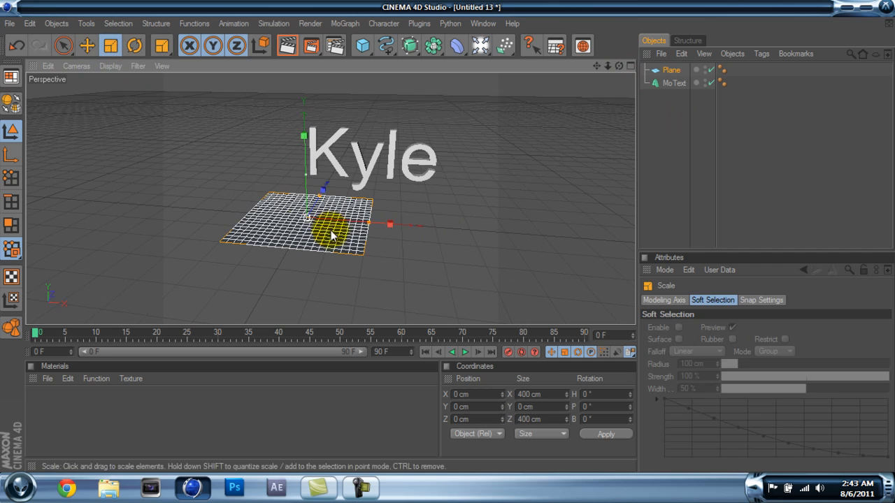
{"action": "left_click_drag", "start_coordinate": [310, 216], "coordinate": [450, 234]}
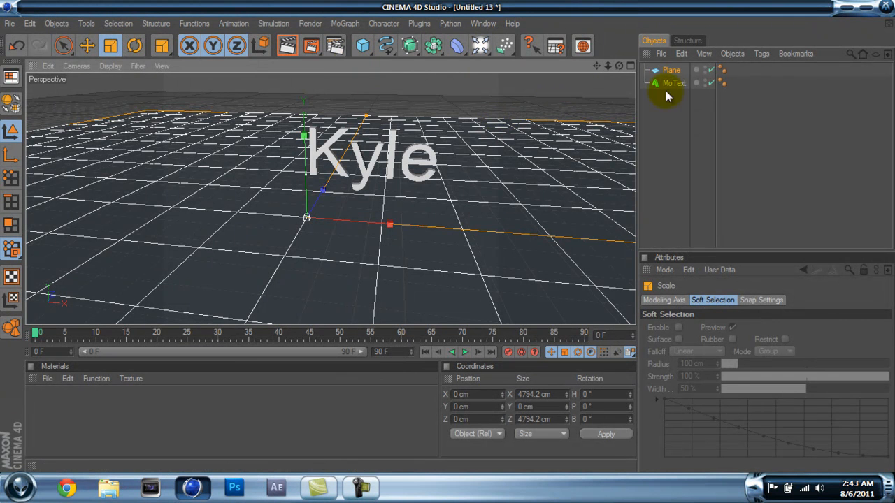
Turn the floor plane into a dynamics collider.
{"action": "left_click", "coordinate": [671, 70]}
{"action": "left_click", "coordinate": [273, 23]}
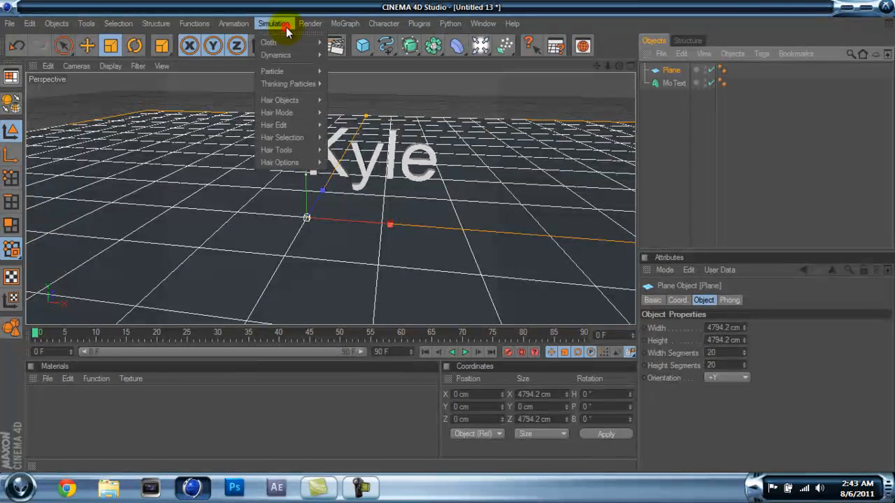
{"action": "mouse_move", "coordinate": [287, 56]}
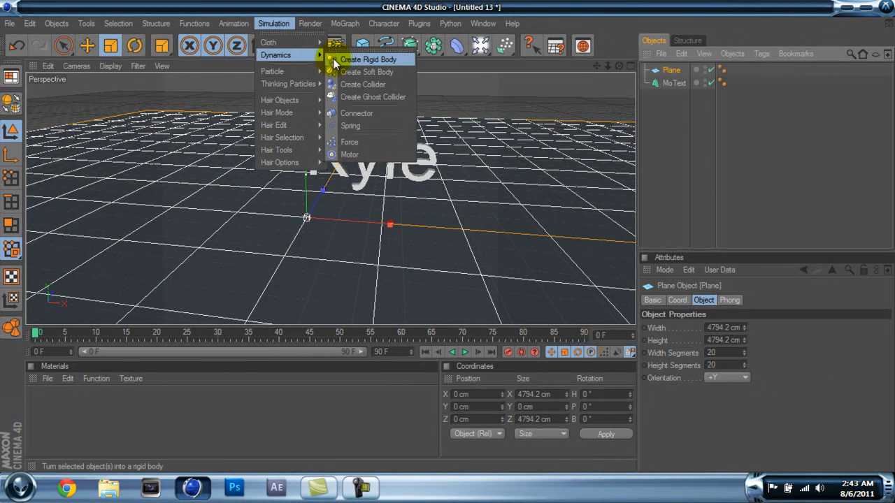
{"action": "left_click", "coordinate": [369, 84]}
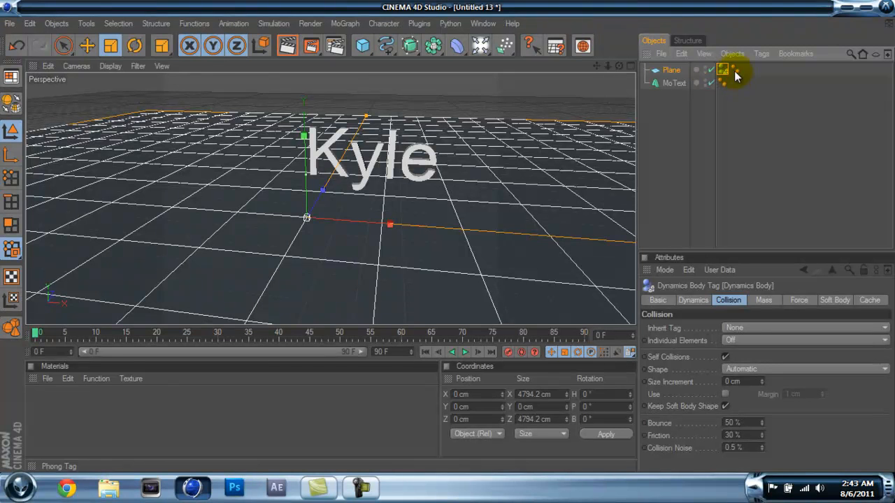
{"action": "left_click", "coordinate": [287, 23]}
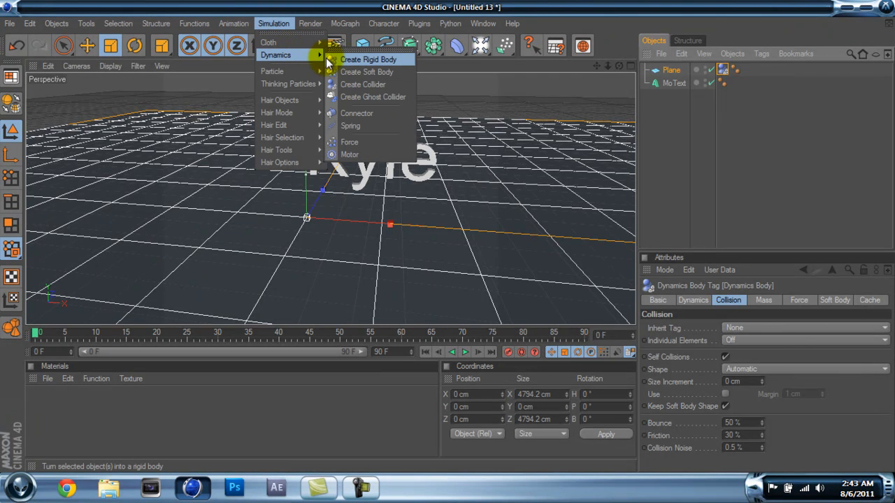
{"action": "left_click", "coordinate": [681, 123]}
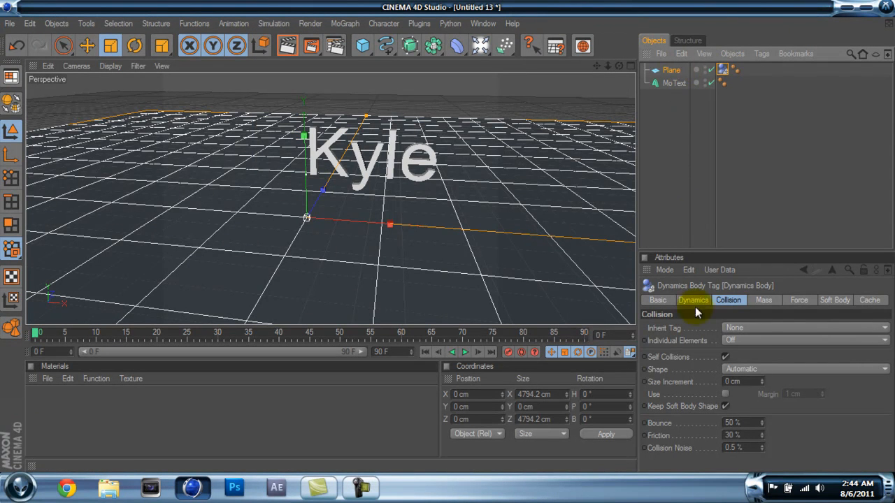
{"action": "left_click", "coordinate": [696, 200]}
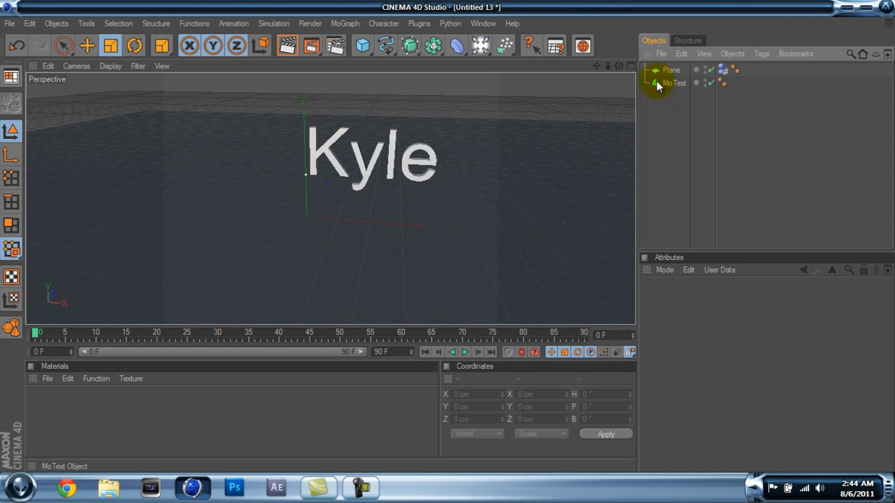
Break the MoText object into 16 pieces with the Thrausi plugin using the Voronoi method, and close the plugin.
{"action": "left_click", "coordinate": [674, 82]}
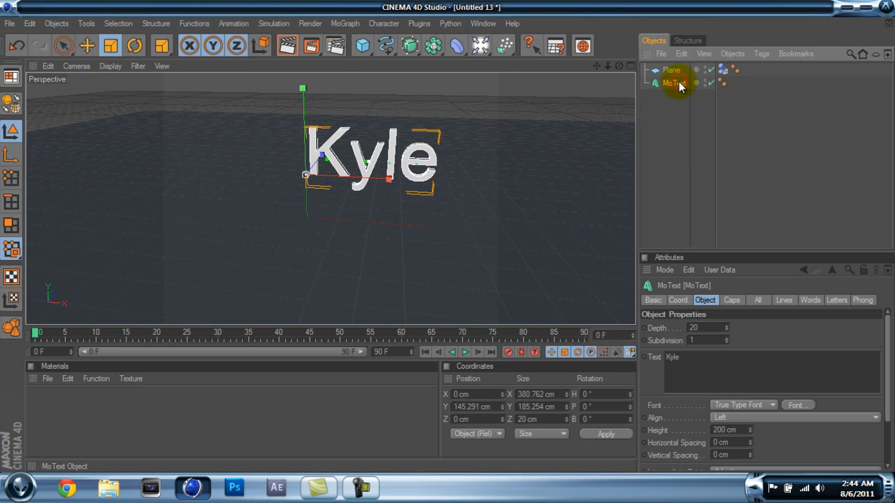
{"action": "left_click", "coordinate": [419, 25]}
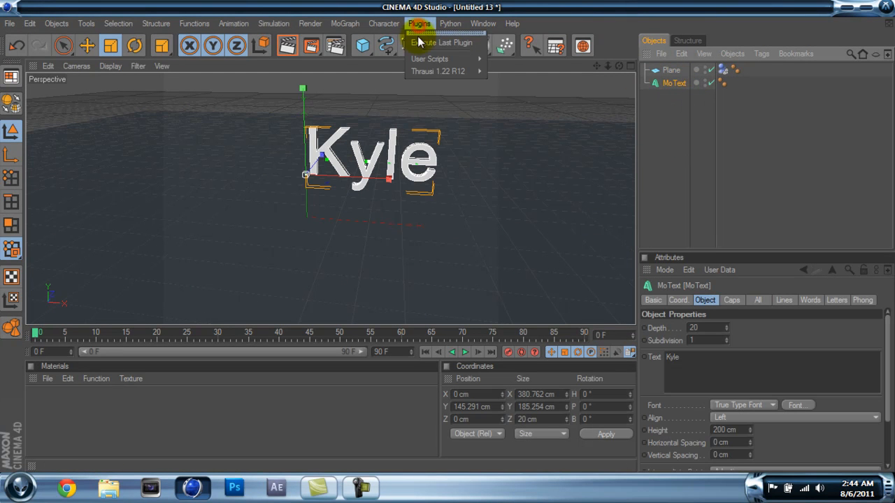
{"action": "mouse_move", "coordinate": [423, 70]}
{"action": "left_click", "coordinate": [506, 75]}
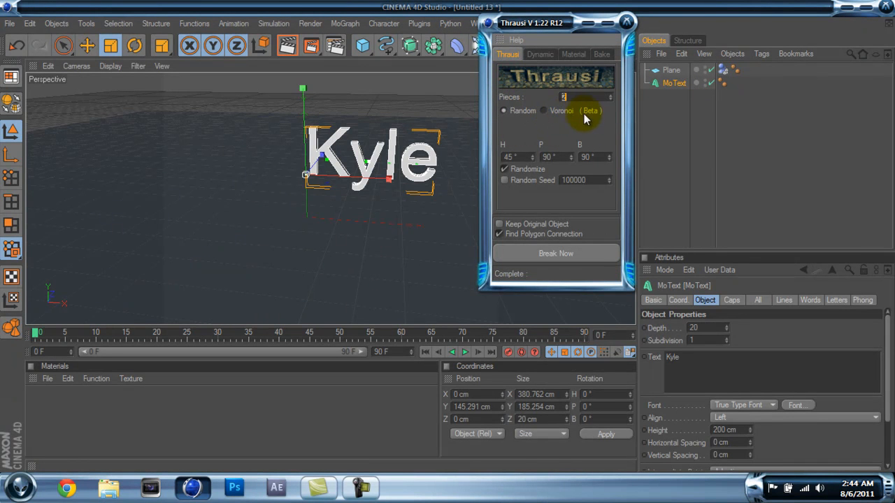
{"action": "left_click", "coordinate": [558, 110]}
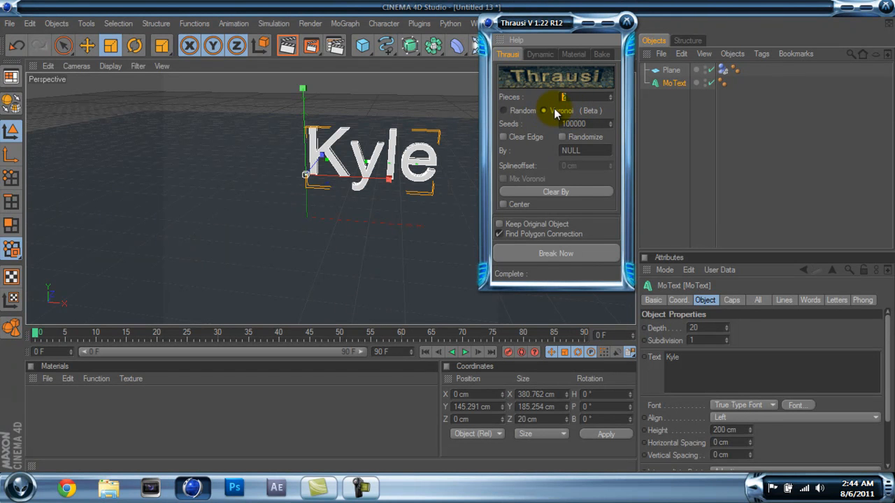
{"action": "type", "text": "16"}
{"action": "left_click", "coordinate": [564, 256]}
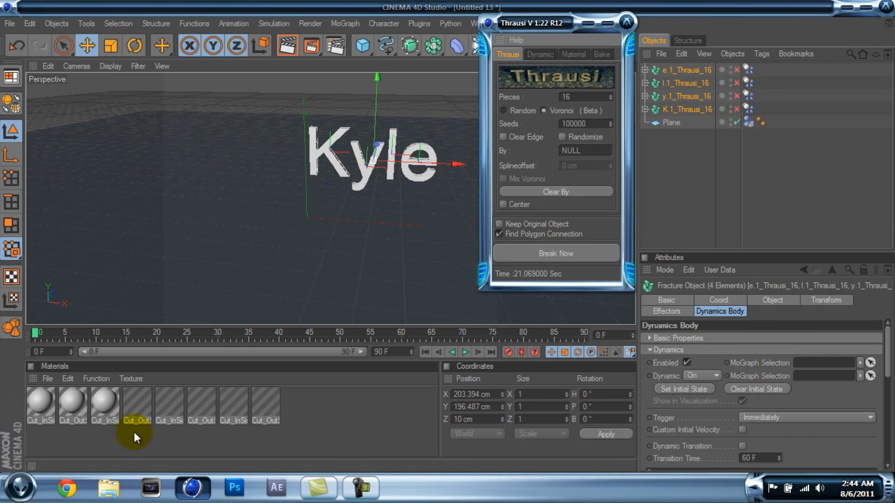
{"action": "left_click", "coordinate": [626, 23]}
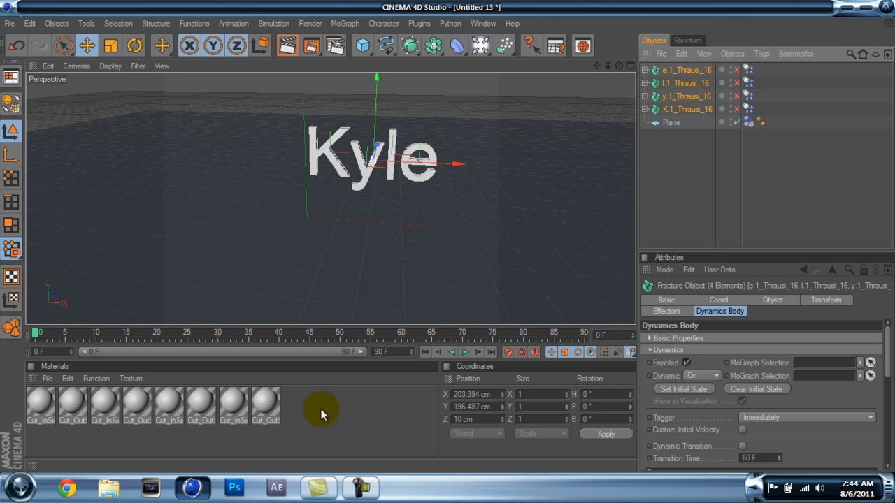
Remove the duplicate cut materials, keeping one Cut_InSide and one Cut_OutSide material.
{"action": "left_click_drag", "start_coordinate": [321, 409], "coordinate": [35, 408]}
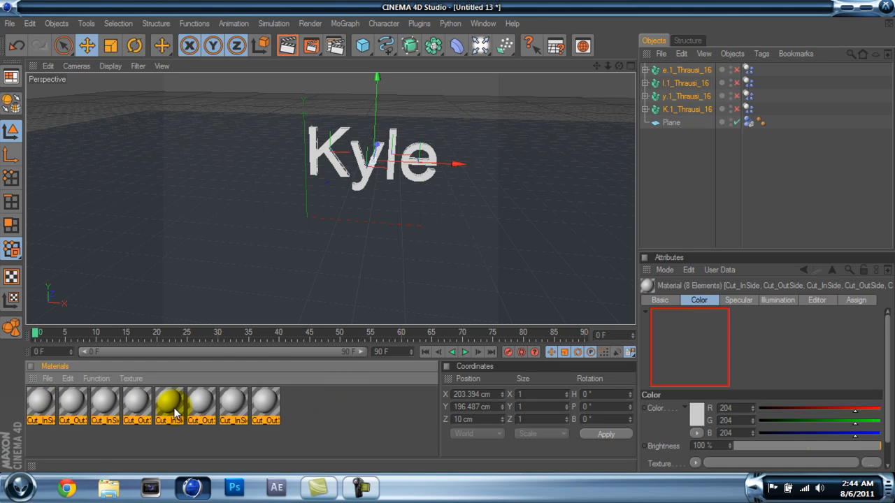
{"action": "right_click", "coordinate": [175, 410]}
{"action": "left_click", "coordinate": [234, 450]}
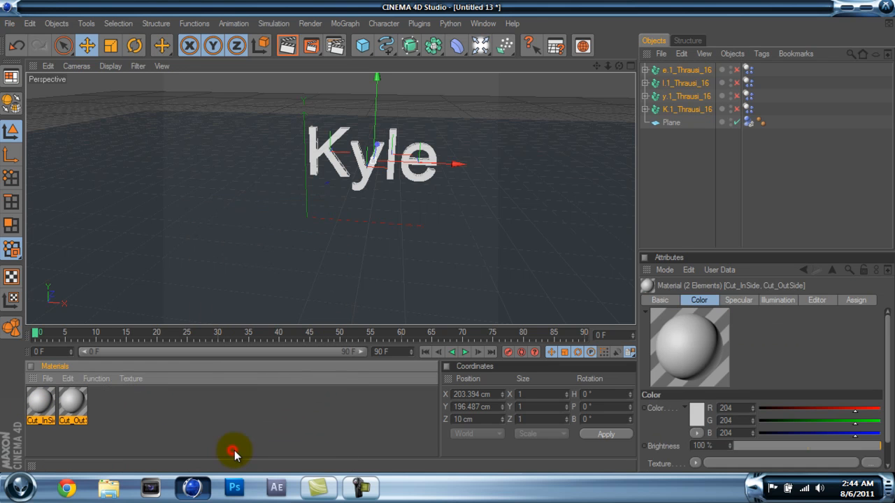
{"action": "left_click", "coordinate": [114, 406]}
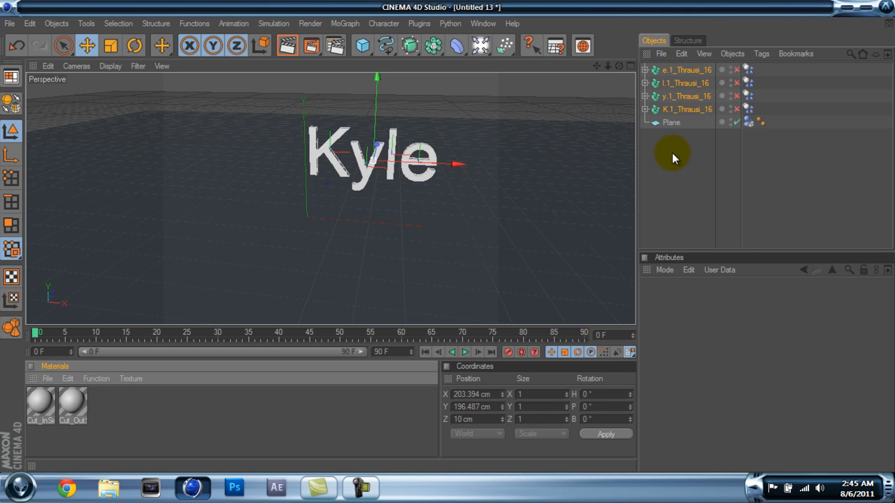
Examine the broken pieces inside the y, l and e letter fracture objects.
{"action": "left_click", "coordinate": [644, 95]}
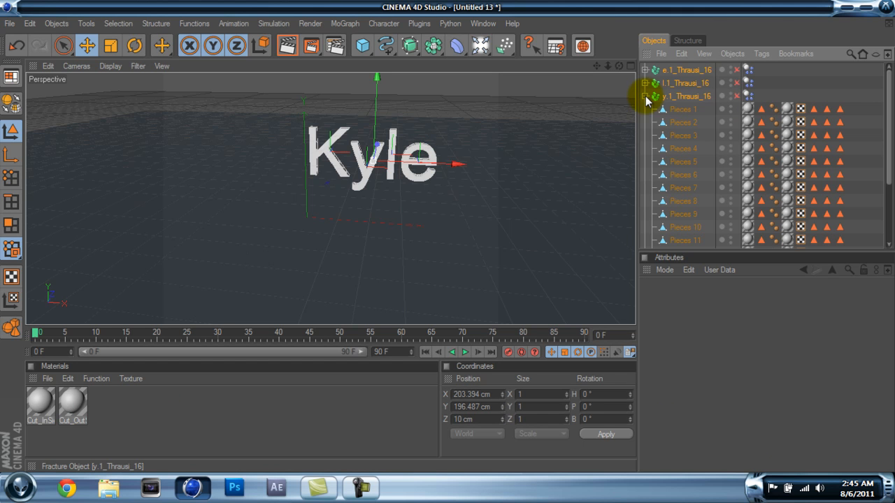
{"action": "left_click", "coordinate": [645, 96]}
{"action": "left_click", "coordinate": [645, 83]}
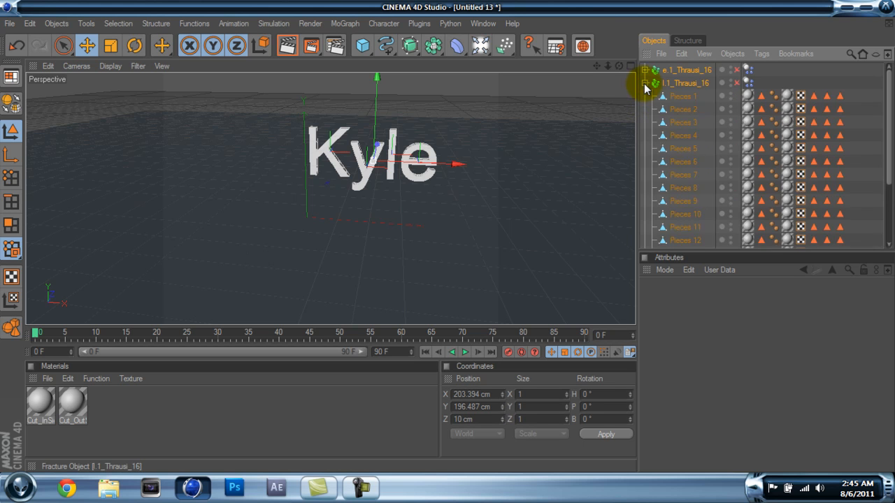
{"action": "left_click", "coordinate": [644, 83]}
{"action": "left_click", "coordinate": [644, 70]}
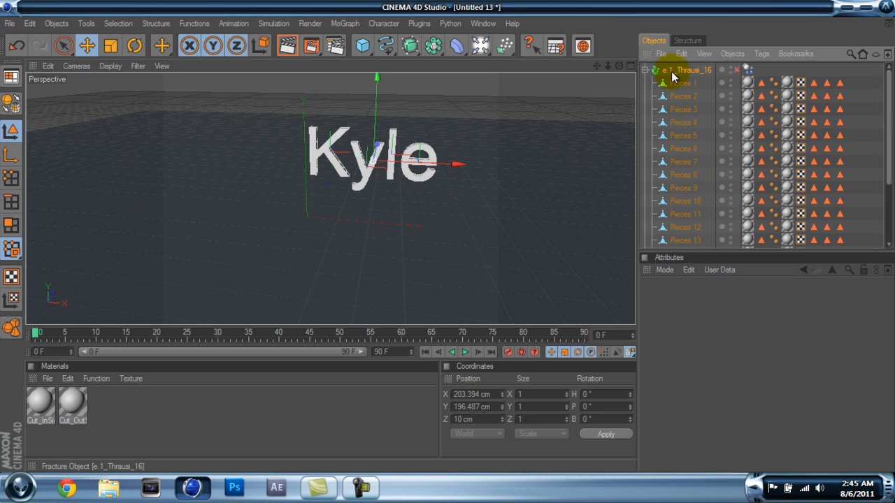
{"action": "left_click_drag", "start_coordinate": [890, 98], "coordinate": [892, 66]}
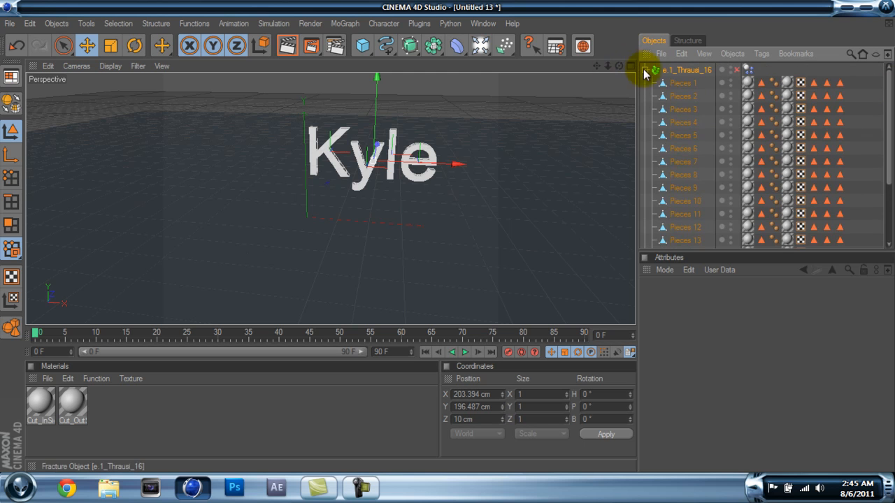
{"action": "left_click", "coordinate": [645, 70]}
Keyframe the Enabled setting on the dynamics body tags of all four letter fracture objects: off at frame 0 and on at frame 40.
{"action": "left_click", "coordinate": [702, 147]}
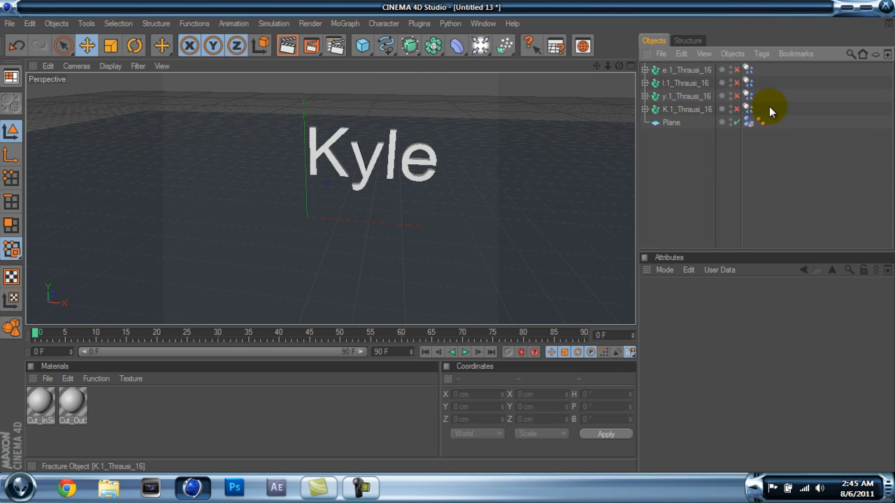
{"action": "left_click_drag", "start_coordinate": [774, 113], "coordinate": [655, 64]}
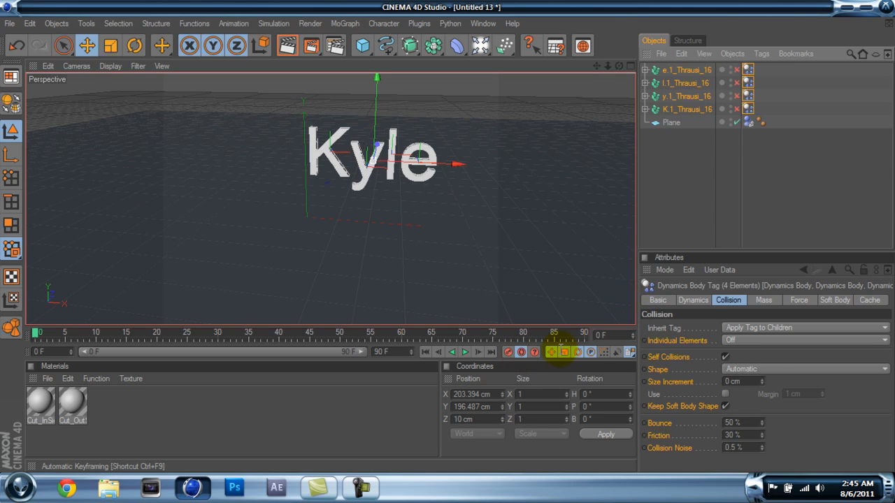
{"action": "left_click", "coordinate": [698, 300]}
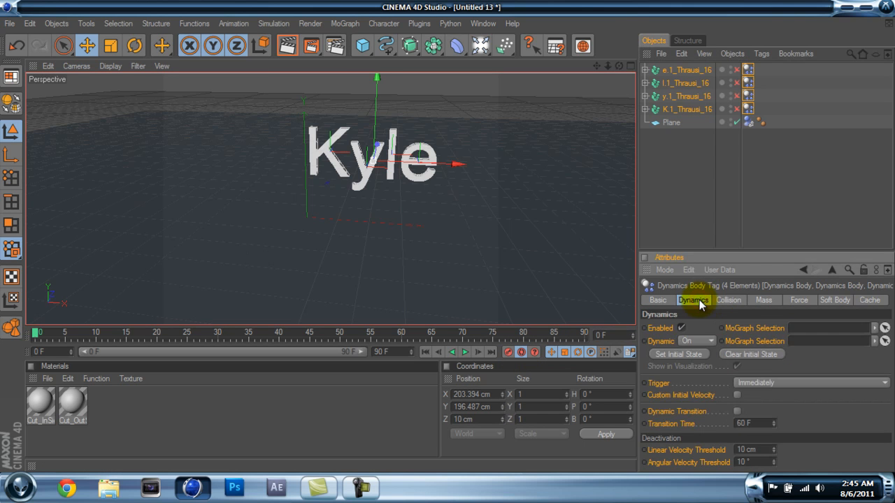
{"action": "left_click", "coordinate": [682, 329]}
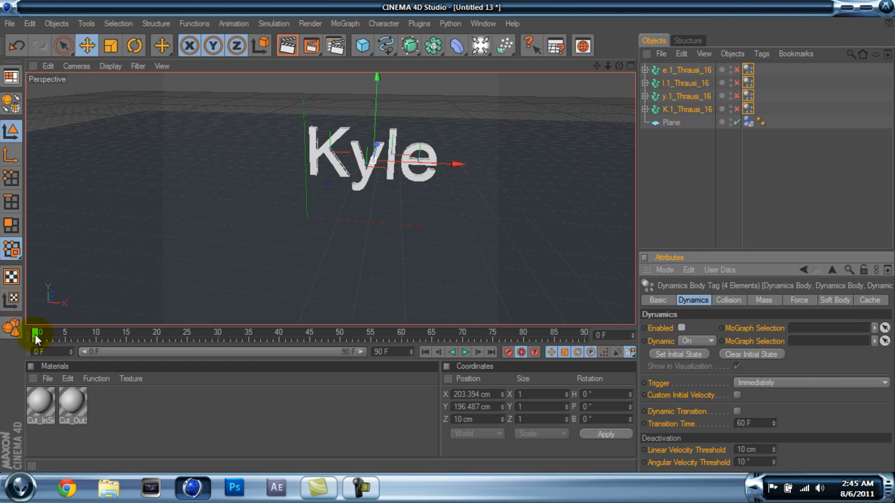
{"action": "left_click_drag", "start_coordinate": [36, 338], "coordinate": [282, 341]}
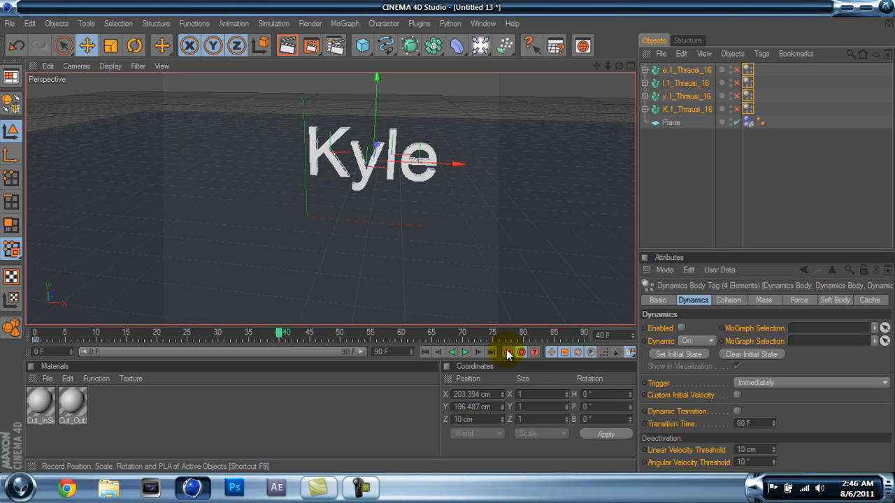
{"action": "left_click", "coordinate": [681, 327]}
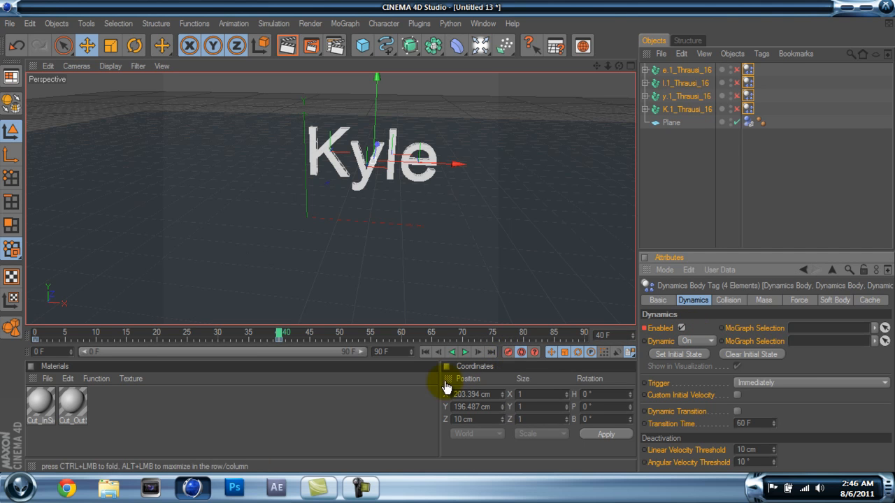
Play the animation from frame 0 to check when the letters break and fall onto the floor plane.
{"action": "left_click_drag", "start_coordinate": [278, 338], "coordinate": [20, 336]}
{"action": "left_click", "coordinate": [461, 351]}
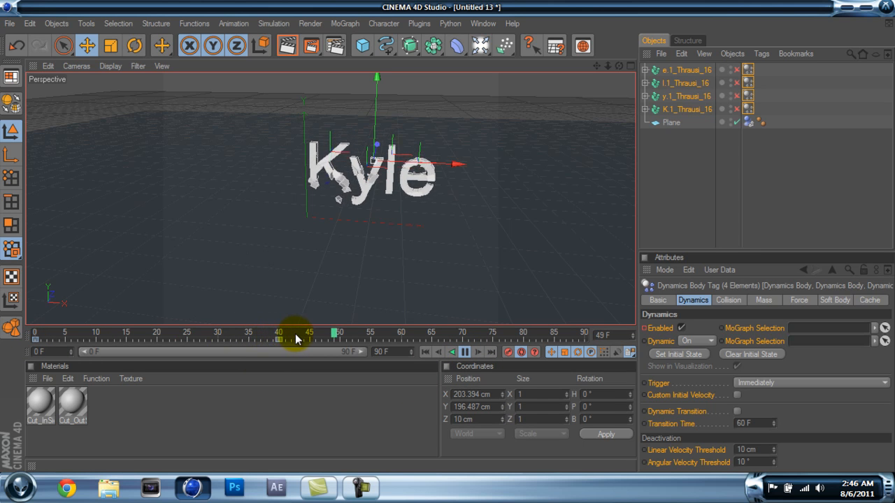
{"action": "left_click", "coordinate": [465, 353]}
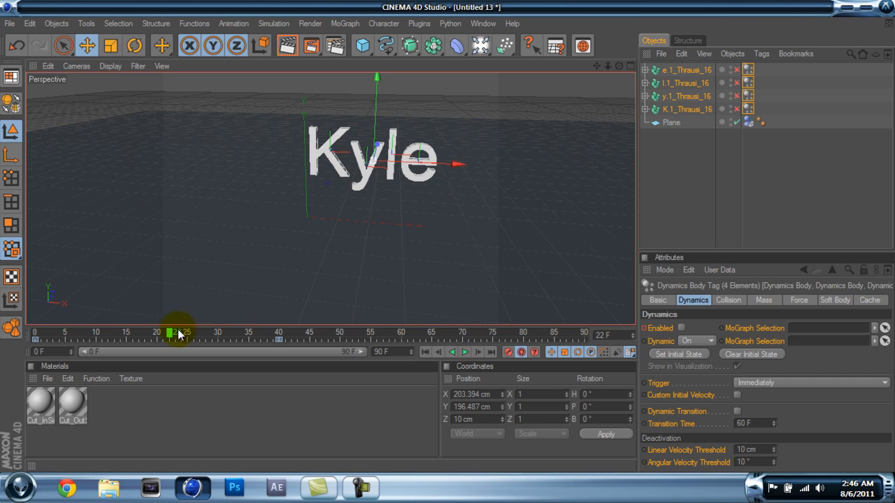
{"action": "left_click", "coordinate": [465, 352]}
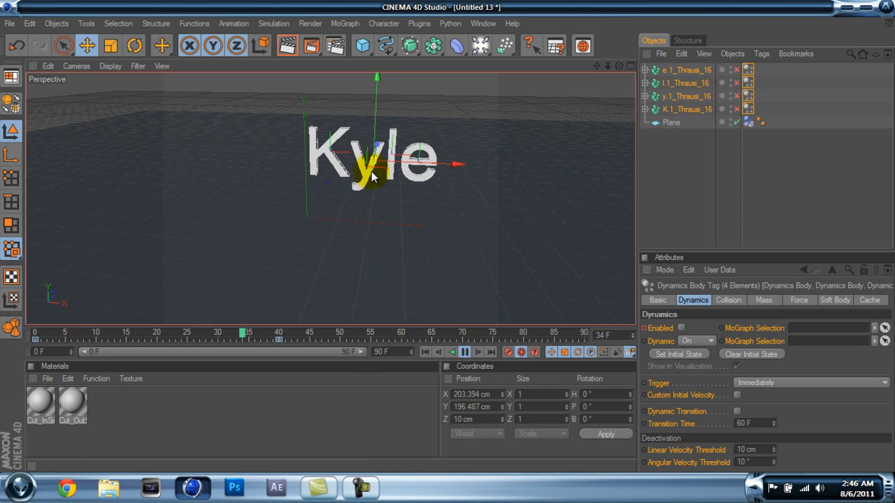
{"action": "left_click", "coordinate": [465, 353]}
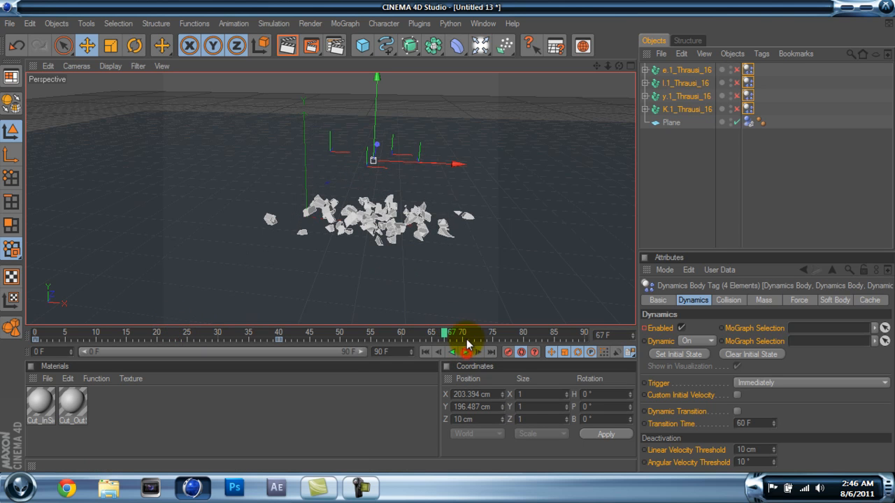
{"action": "left_click_drag", "start_coordinate": [440, 337], "coordinate": [21, 334]}
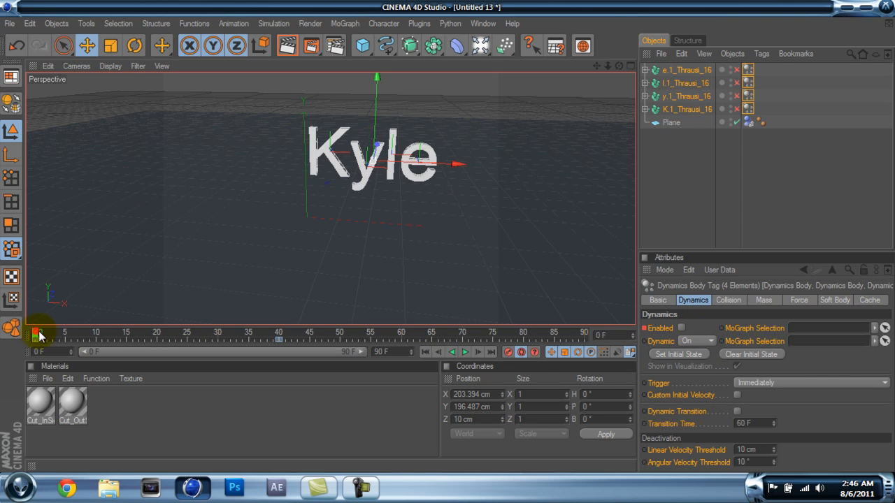
At frame 40, set the four dynamics tags' collision Shape to Ellipsoid and Size Increment to 20 cm.
{"action": "left_click_drag", "start_coordinate": [38, 335], "coordinate": [280, 334]}
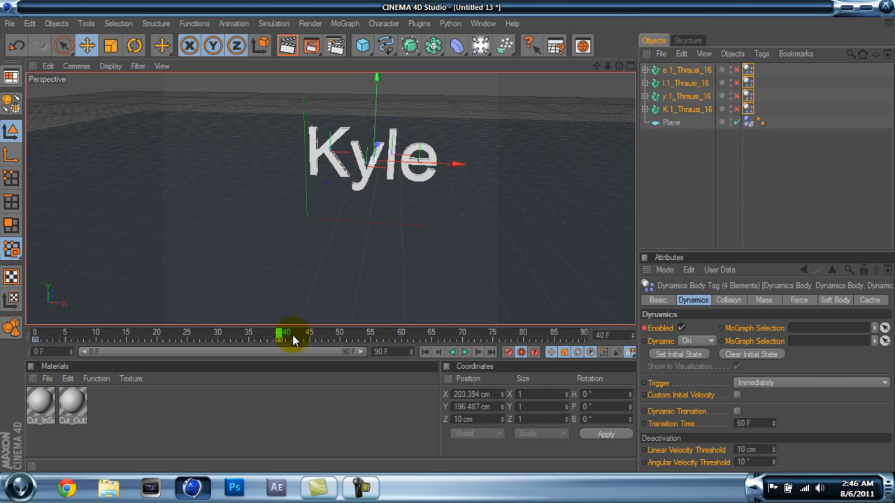
{"action": "left_click", "coordinate": [723, 300]}
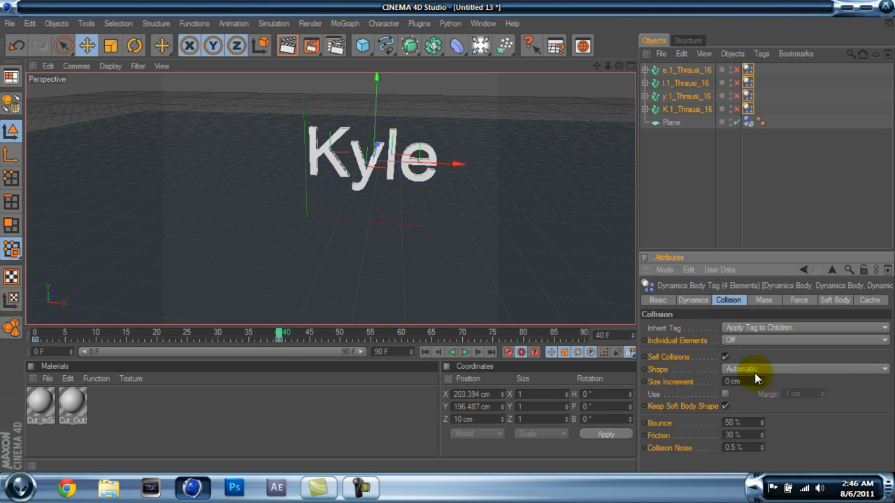
{"action": "left_click", "coordinate": [730, 368]}
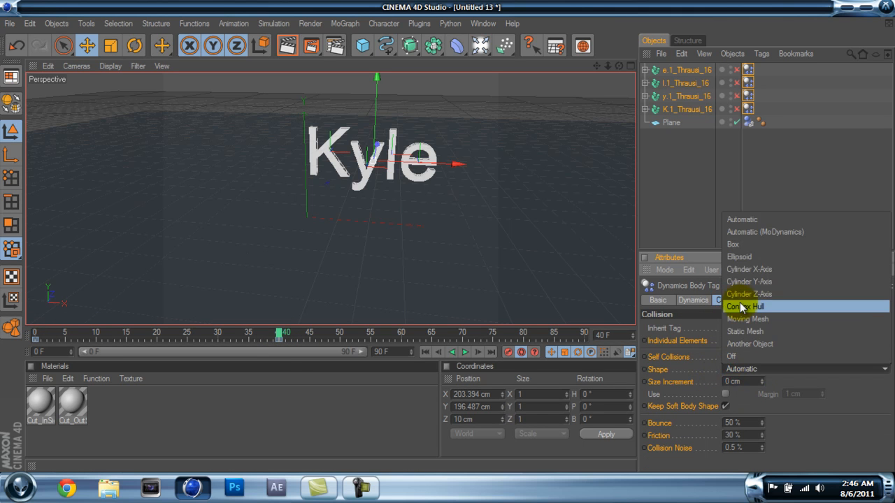
{"action": "left_click", "coordinate": [751, 259]}
{"action": "left_click", "coordinate": [762, 382]}
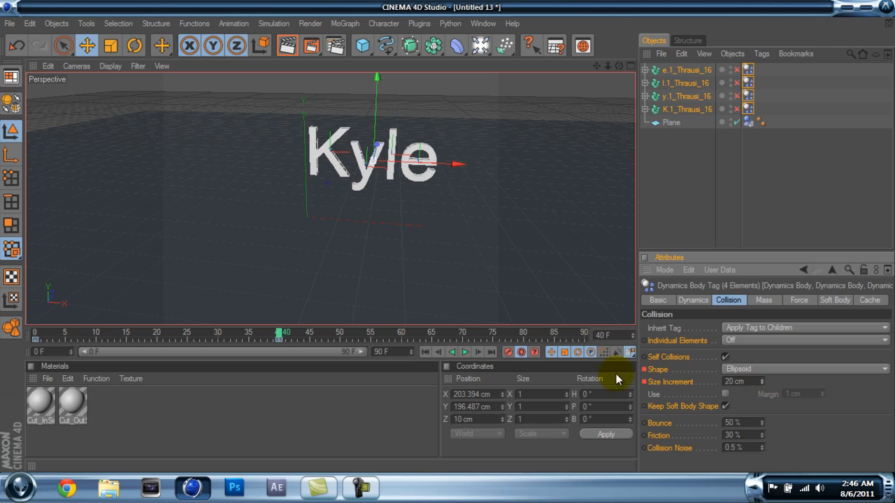
Play the animation from the start to check how the pieces scatter with the ellipsoid collision shape.
{"action": "left_click", "coordinate": [429, 351]}
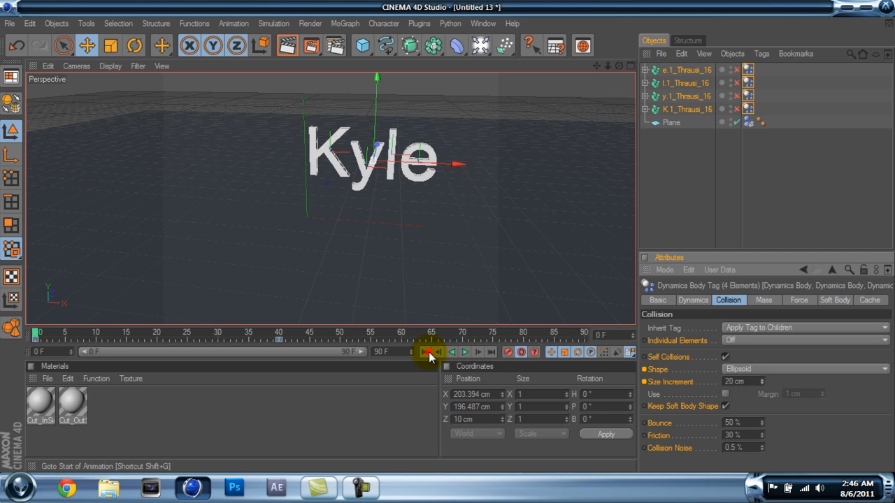
{"action": "left_click", "coordinate": [464, 352]}
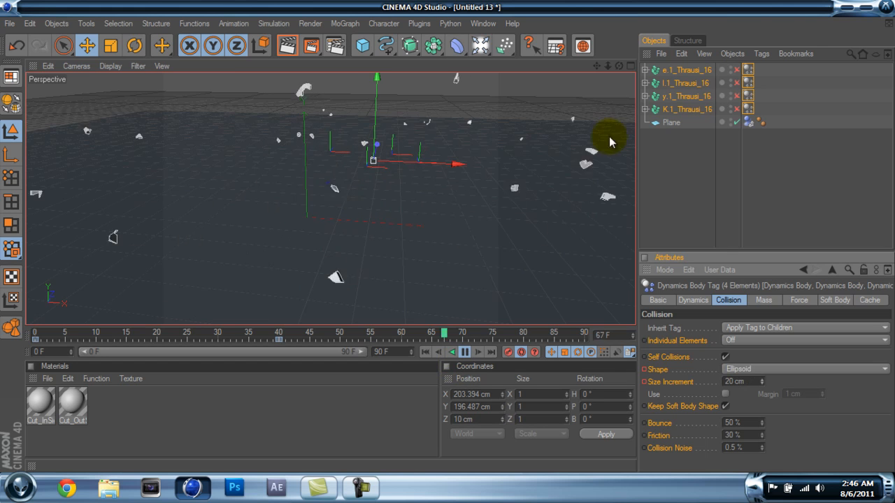
{"action": "scroll", "coordinate": [608, 138], "scroll_direction": "down", "scroll_amount": 4}
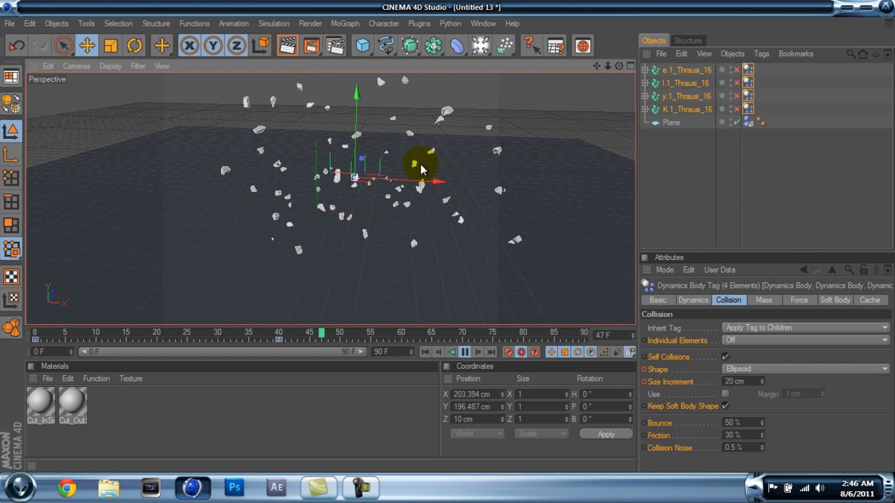
{"action": "left_click", "coordinate": [465, 351]}
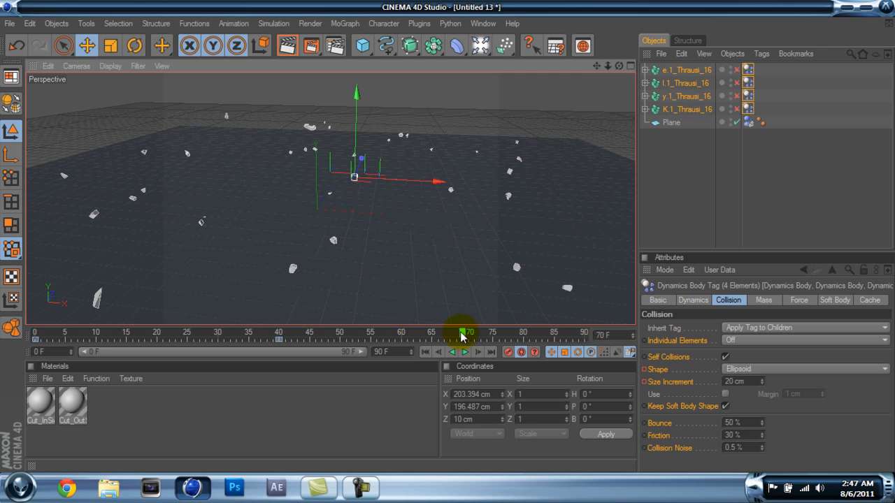
Try lowering the four dynamics tags' collision Size Increment to 10 cm at frame 41.
{"action": "left_click_drag", "start_coordinate": [463, 334], "coordinate": [284, 336]}
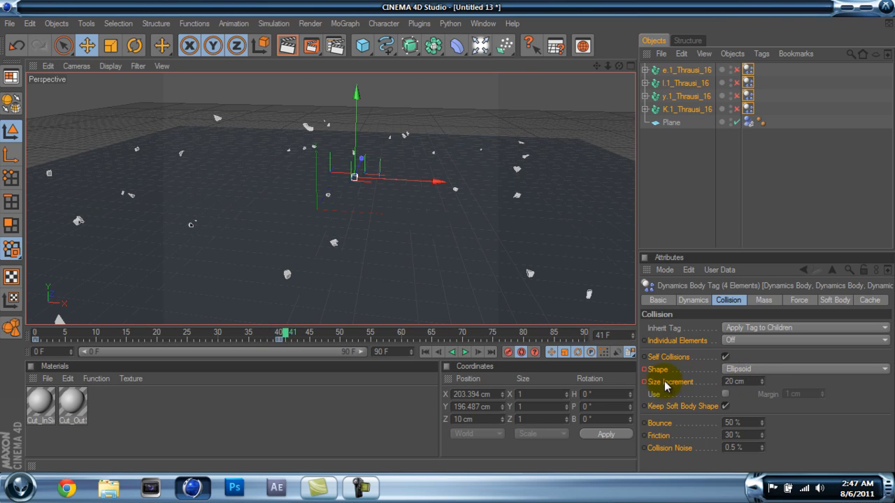
{"action": "left_click", "coordinate": [762, 384]}
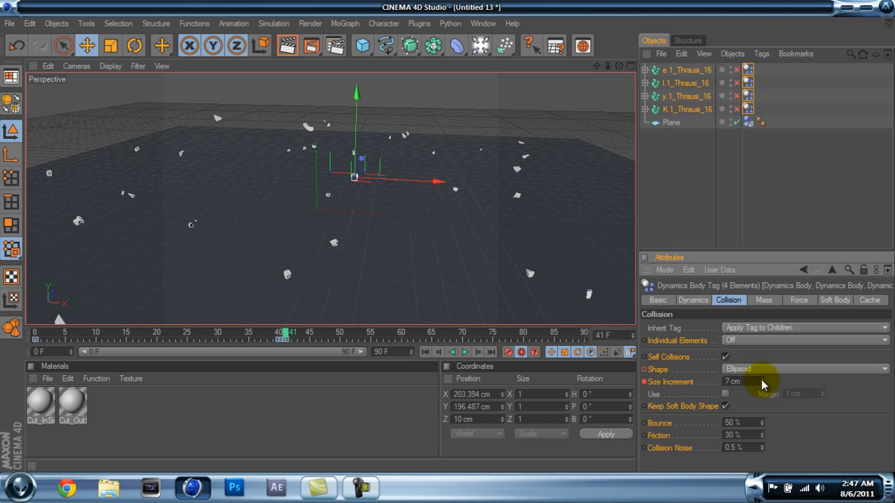
{"action": "left_click_drag", "start_coordinate": [763, 384], "coordinate": [763, 382]}
{"action": "left_click", "coordinate": [285, 341]}
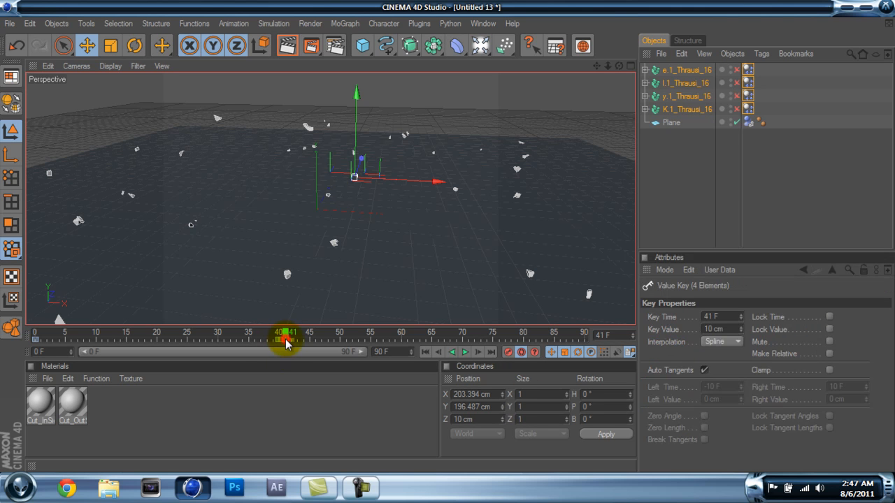
{"action": "left_click", "coordinate": [285, 347]}
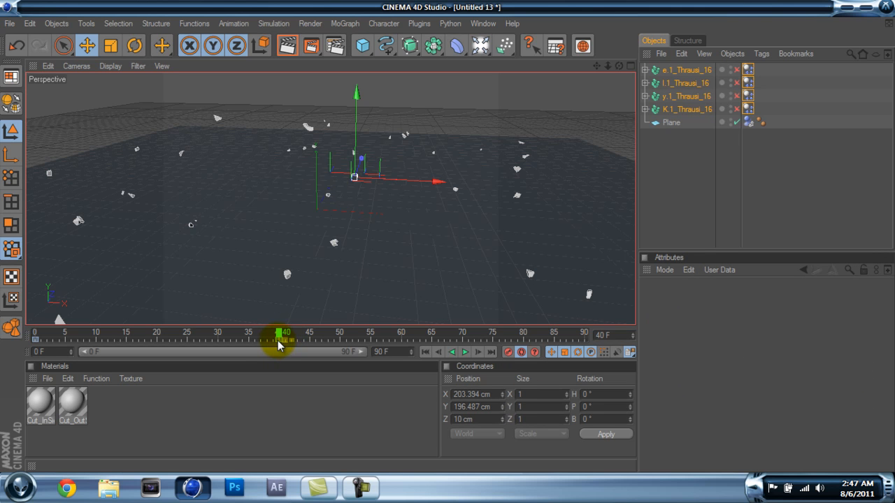
Reselect the four letter objects' dynamics tags and set their collision Size Increment to 15 cm at frame 40.
{"action": "left_click", "coordinate": [278, 341]}
{"action": "left_click", "coordinate": [278, 342]}
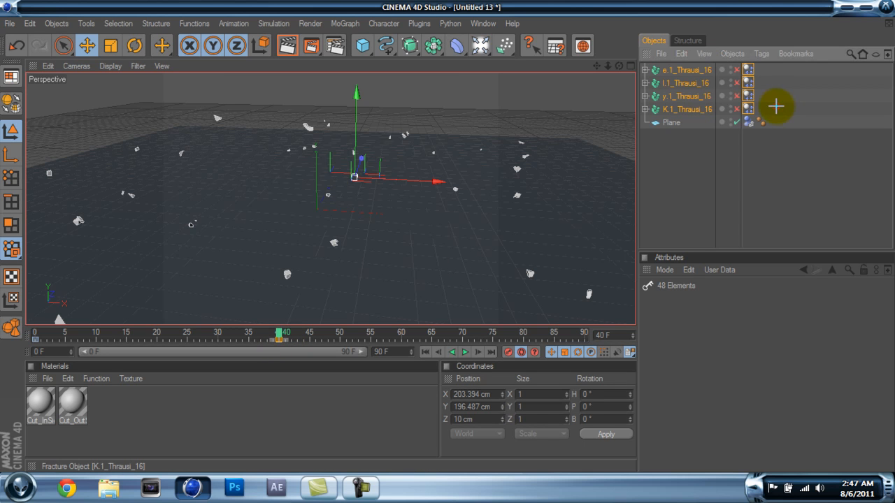
{"action": "left_click_drag", "start_coordinate": [776, 106], "coordinate": [684, 69]}
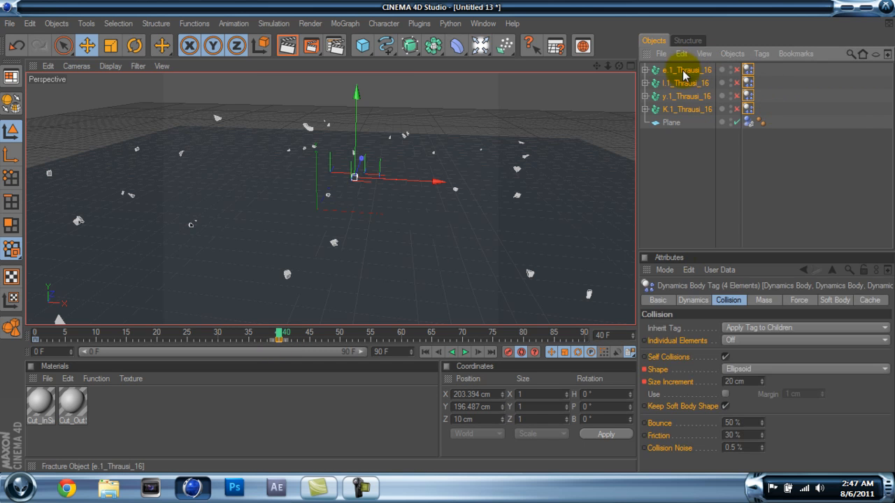
{"action": "left_click", "coordinate": [726, 358]}
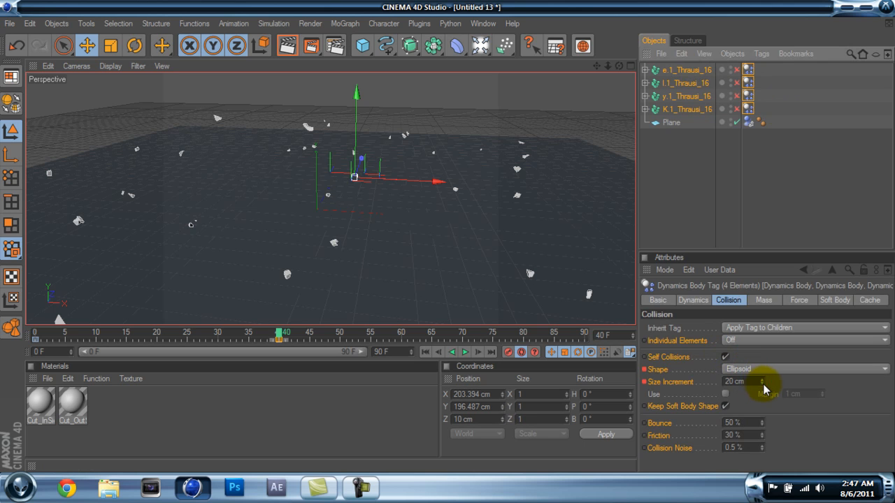
{"action": "left_click_drag", "start_coordinate": [764, 385], "coordinate": [762, 381]}
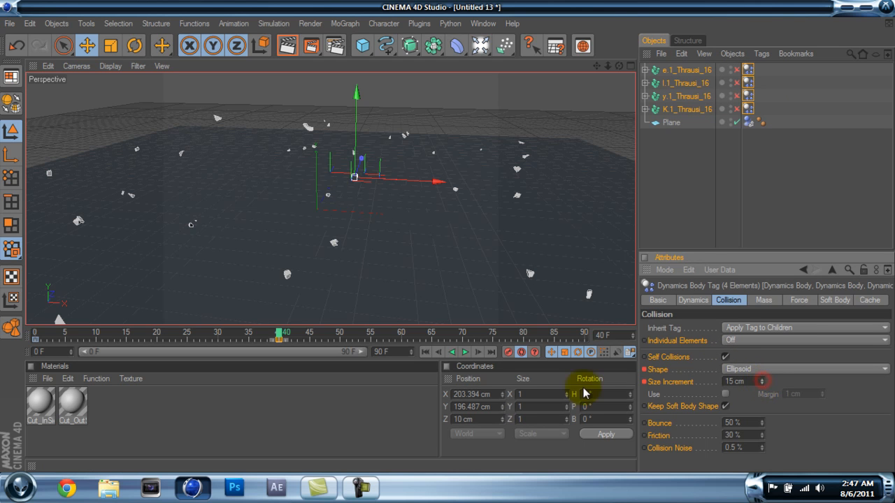
Preview the animation from the start, return to frame 0 and turn off automatic keyframing.
{"action": "left_click", "coordinate": [423, 352]}
{"action": "left_click", "coordinate": [464, 351]}
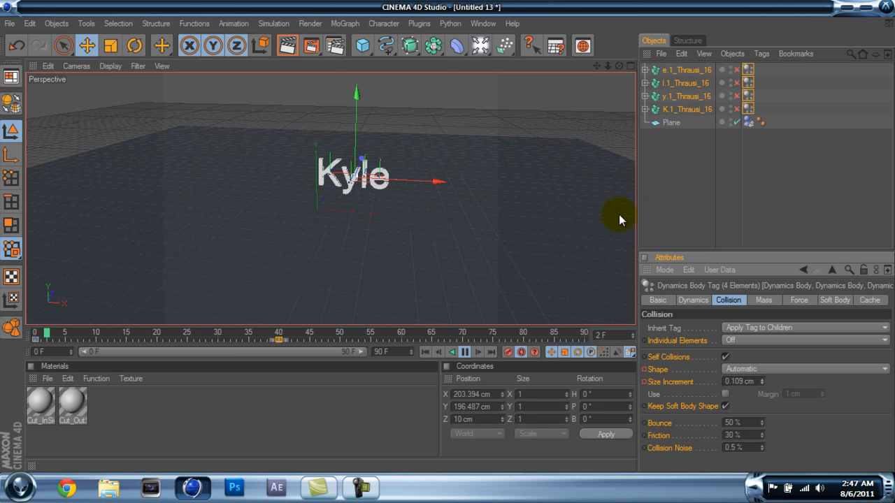
{"action": "left_click", "coordinate": [466, 353]}
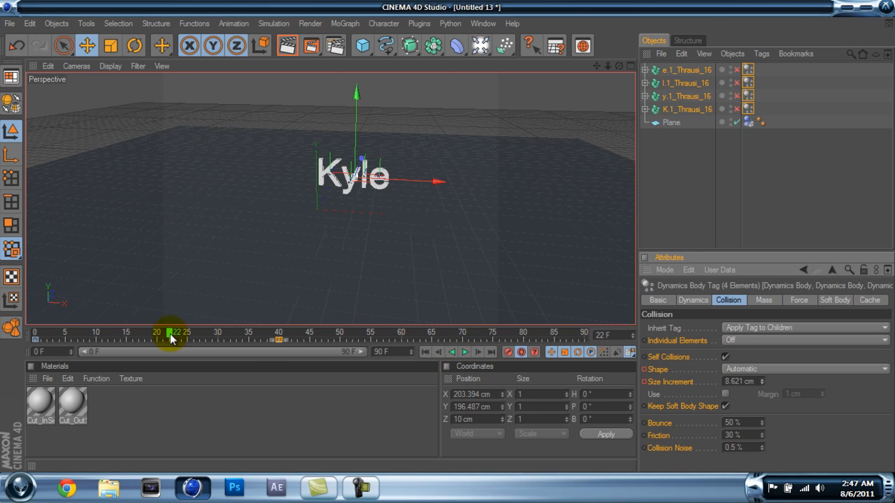
{"action": "left_click_drag", "start_coordinate": [169, 334], "coordinate": [34, 334]}
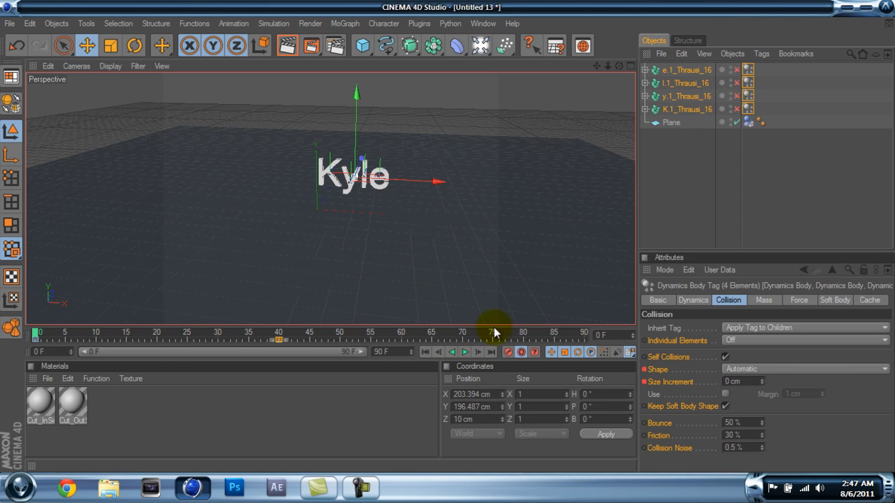
{"action": "left_click", "coordinate": [521, 352]}
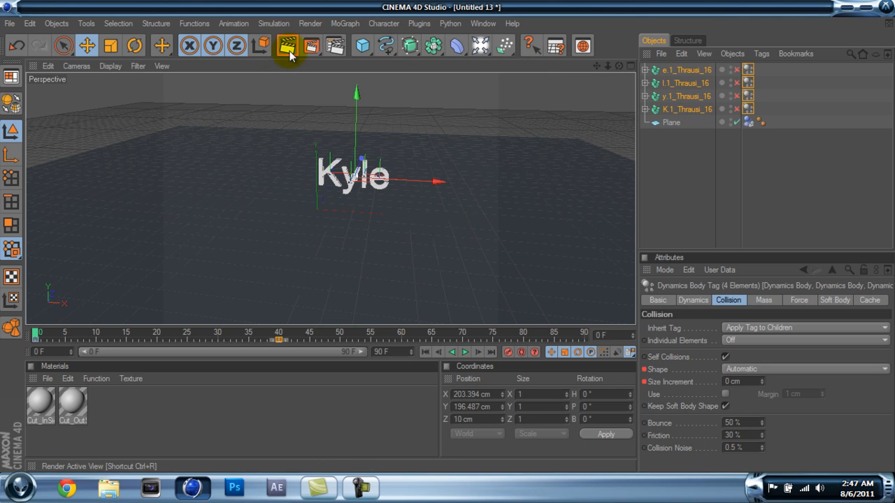
Add a Camera object to the scene and make it the active camera of the perspective view.
{"action": "left_click", "coordinate": [480, 47]}
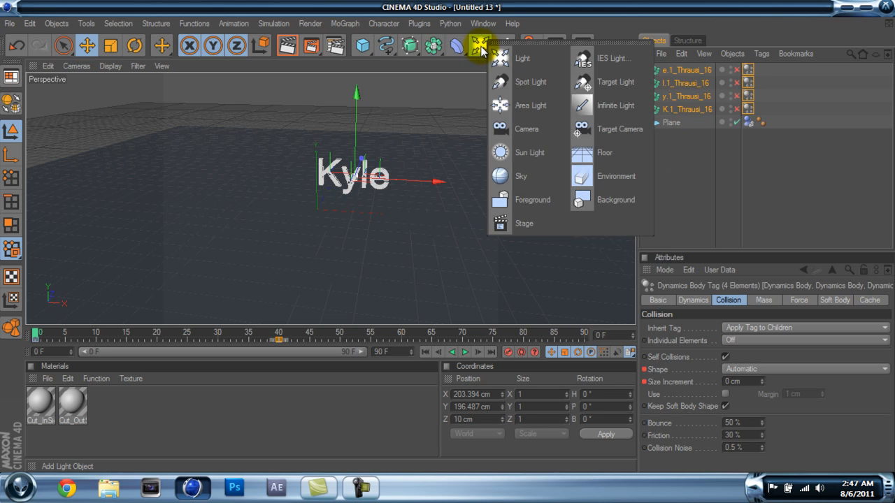
{"action": "left_click", "coordinate": [537, 129]}
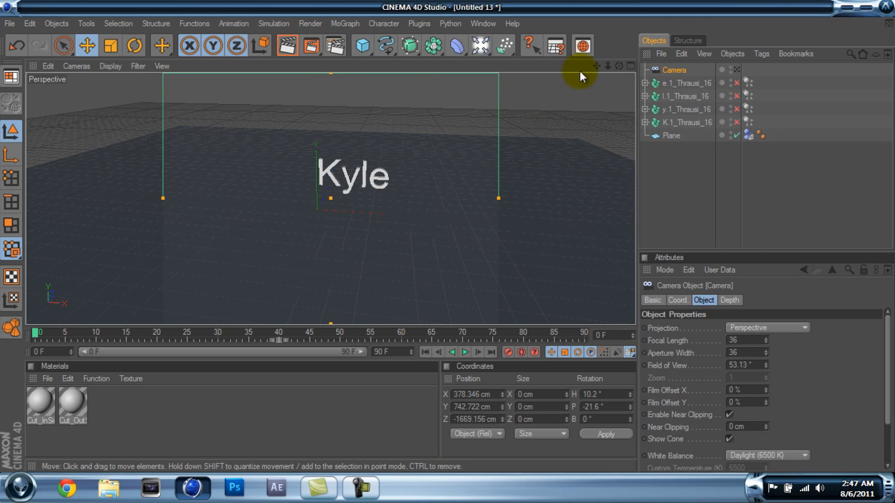
{"action": "left_click", "coordinate": [76, 67]}
{"action": "mouse_move", "coordinate": [107, 86]}
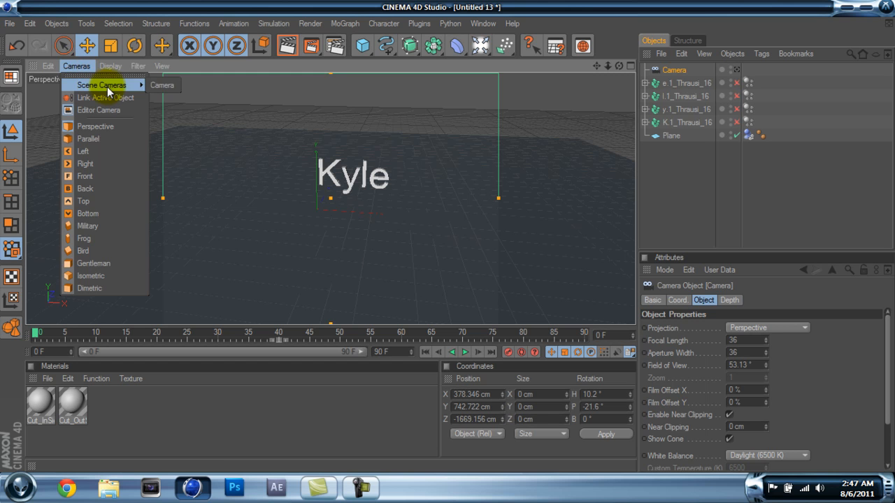
{"action": "left_click", "coordinate": [151, 85]}
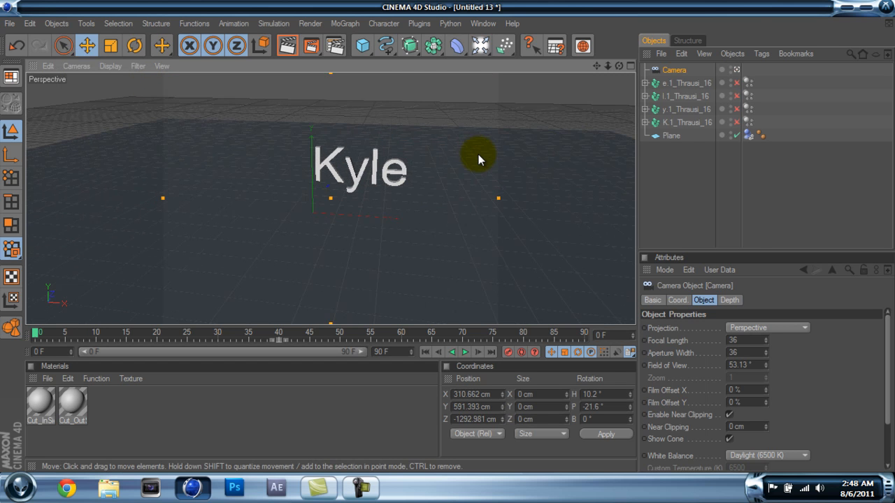
Pull the camera back to about X 399, Y 859, Z -2005 cm, facing the text, and record its keyframe at frame 0.
{"action": "left_click_drag", "start_coordinate": [619, 66], "coordinate": [447, 238]}
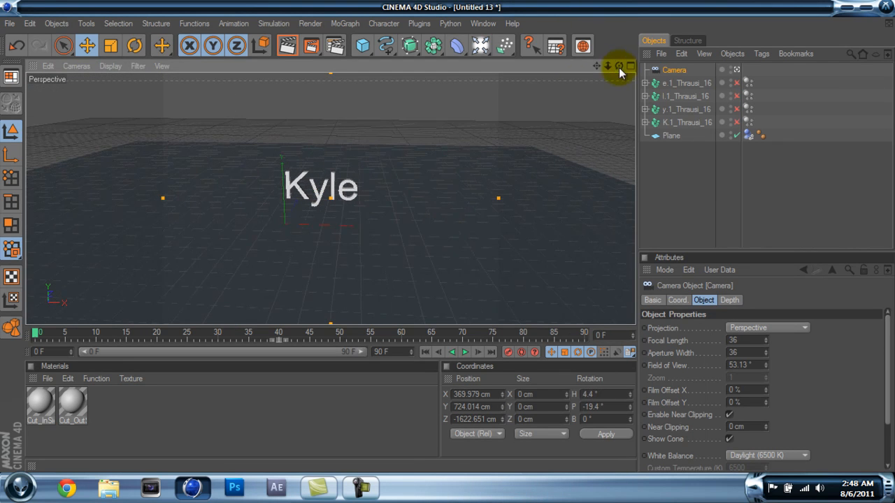
{"action": "scroll", "coordinate": [561, 89], "scroll_direction": "up", "scroll_amount": 6}
{"action": "scroll", "coordinate": [563, 102], "scroll_direction": "down", "scroll_amount": 6}
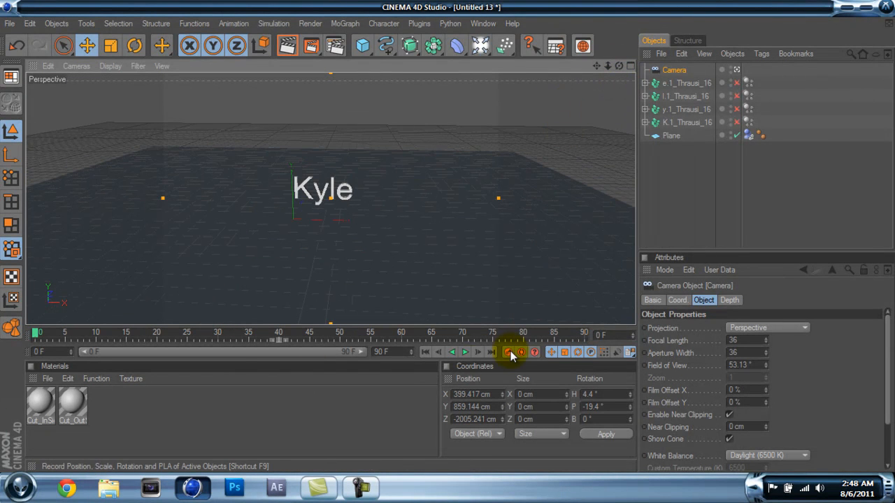
At frame 20, bring the camera close to the text at about X 297, Y 389, Z -673 cm and record a keyframe.
{"action": "left_click_drag", "start_coordinate": [31, 329], "coordinate": [156, 337]}
{"action": "scroll", "coordinate": [392, 193], "scroll_direction": "up", "scroll_amount": 7}
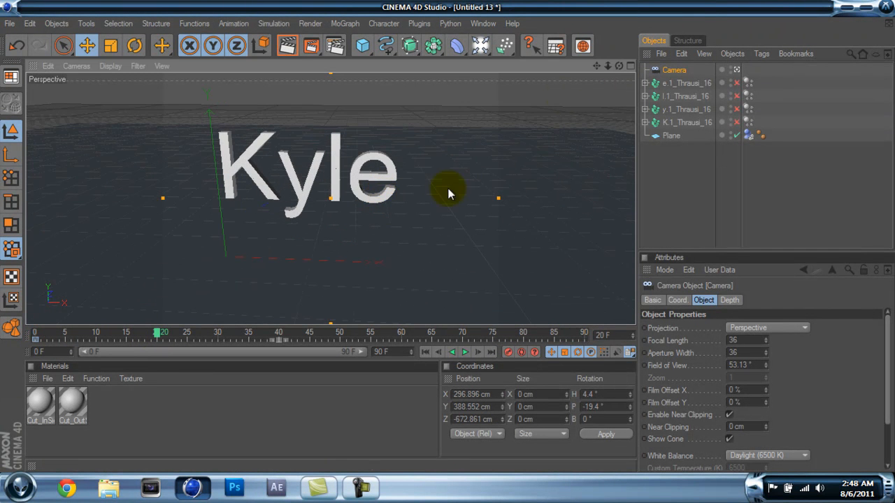
{"action": "mouse_move", "coordinate": [618, 67]}
{"action": "left_mouse_down"}
{"action": "mouse_move", "coordinate": [448, 237]}
{"action": "mouse_move", "coordinate": [619, 66]}
{"action": "left_mouse_up"}
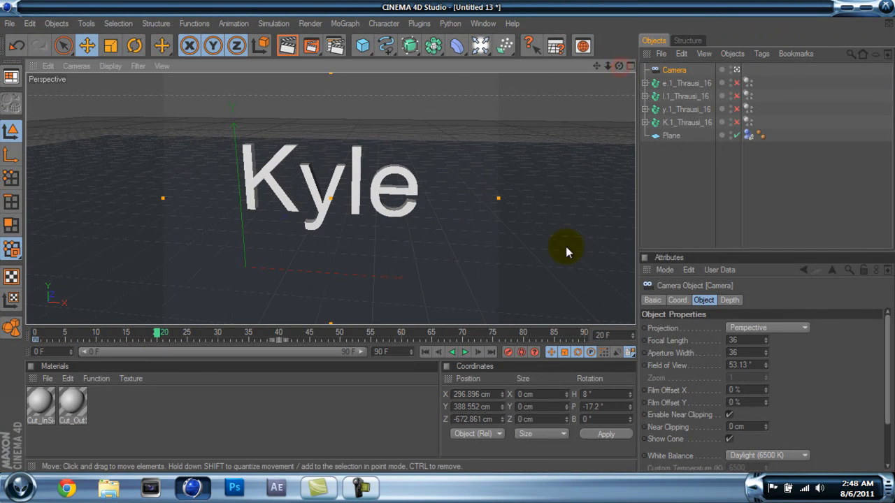
{"action": "left_click", "coordinate": [508, 352]}
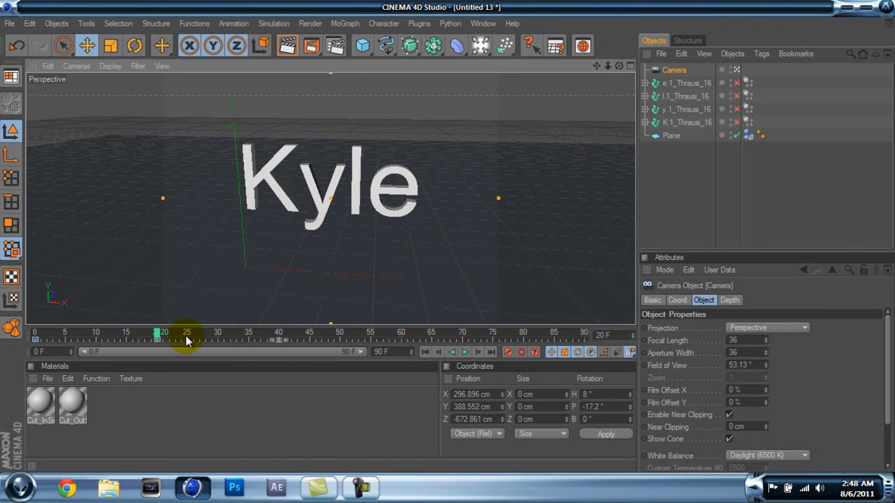
At frame 30, swing the camera around the text to about X -230, Y 516, Z -1026 cm, heading -22.9°, and record a keyframe.
{"action": "left_click_drag", "start_coordinate": [160, 334], "coordinate": [224, 336]}
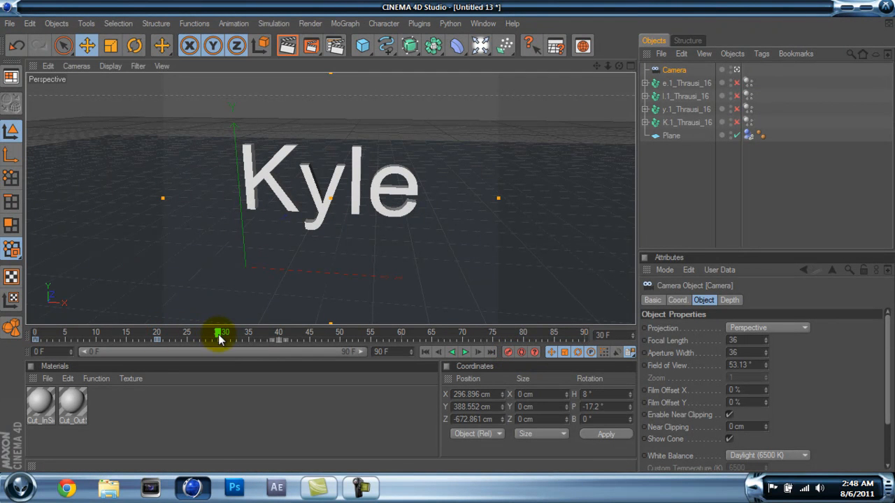
{"action": "left_click_drag", "start_coordinate": [617, 66], "coordinate": [447, 237]}
{"action": "left_click_drag", "start_coordinate": [597, 70], "coordinate": [453, 236]}
{"action": "scroll", "coordinate": [470, 128], "scroll_direction": "down", "scroll_amount": 2}
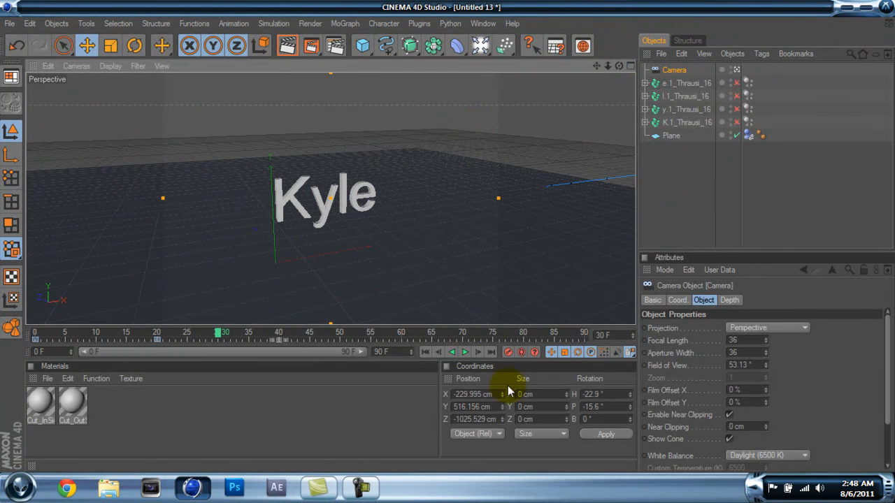
{"action": "left_click", "coordinate": [508, 353]}
Preview the camera animation and the shattering text from the start, then return to frame 0.
{"action": "left_click", "coordinate": [424, 353]}
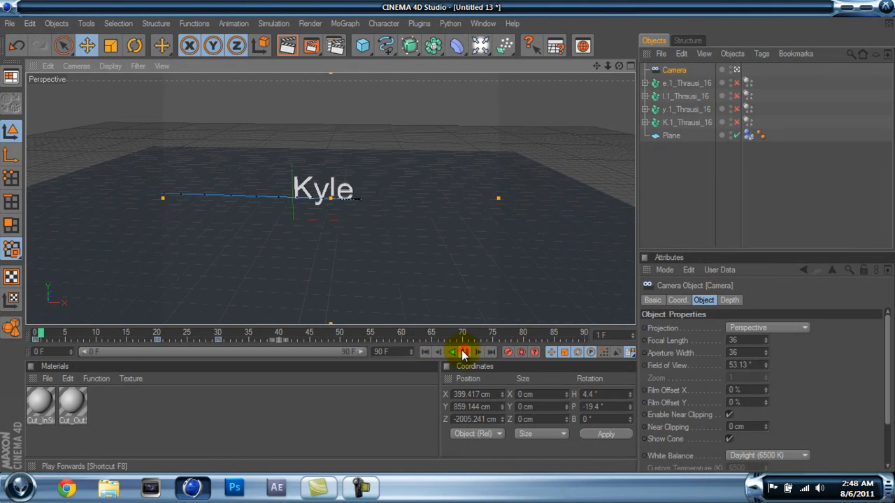
{"action": "left_click", "coordinate": [464, 352]}
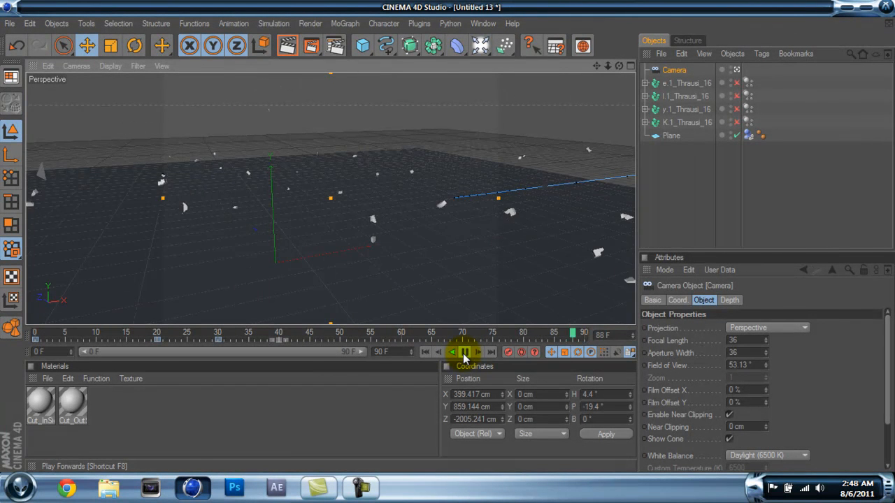
{"action": "left_click", "coordinate": [465, 352]}
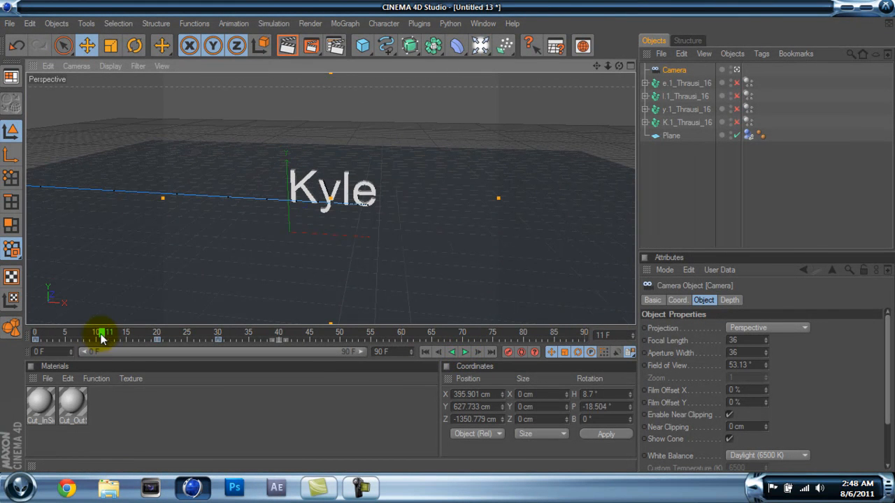
{"action": "left_click_drag", "start_coordinate": [101, 337], "coordinate": [35, 334]}
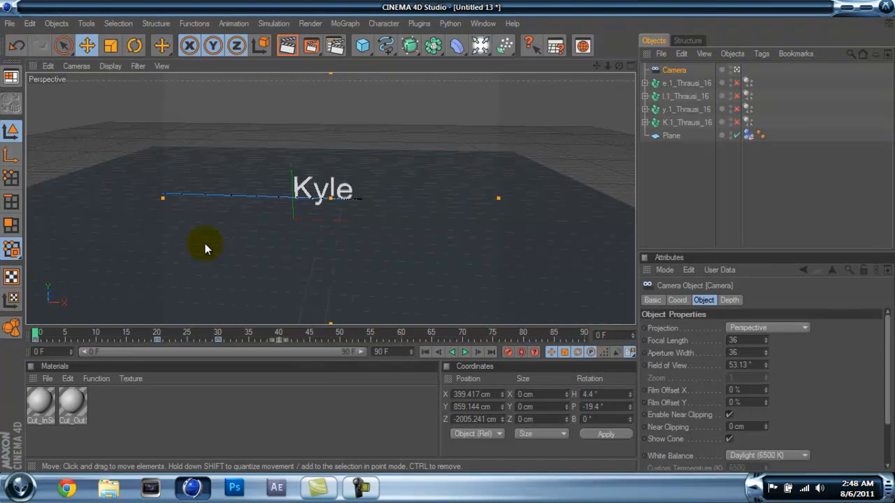